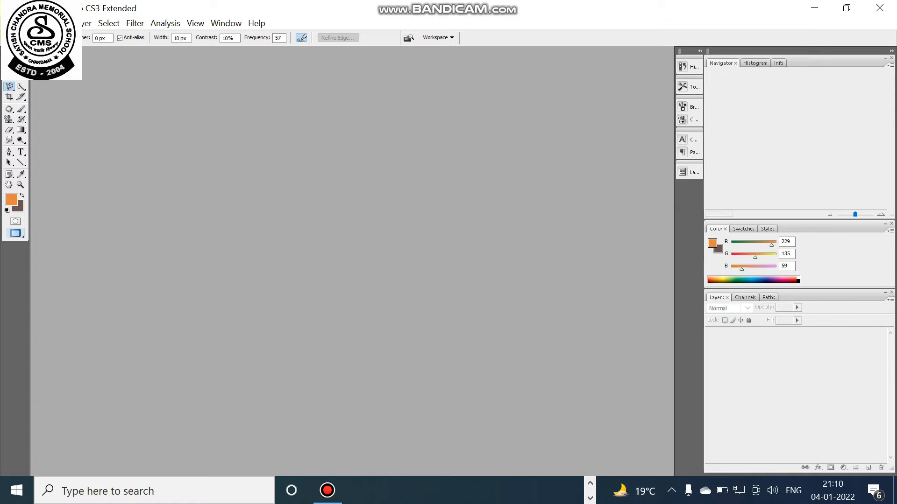
Open the image cocatoo from the HTML folder.
left_click(11, 23)
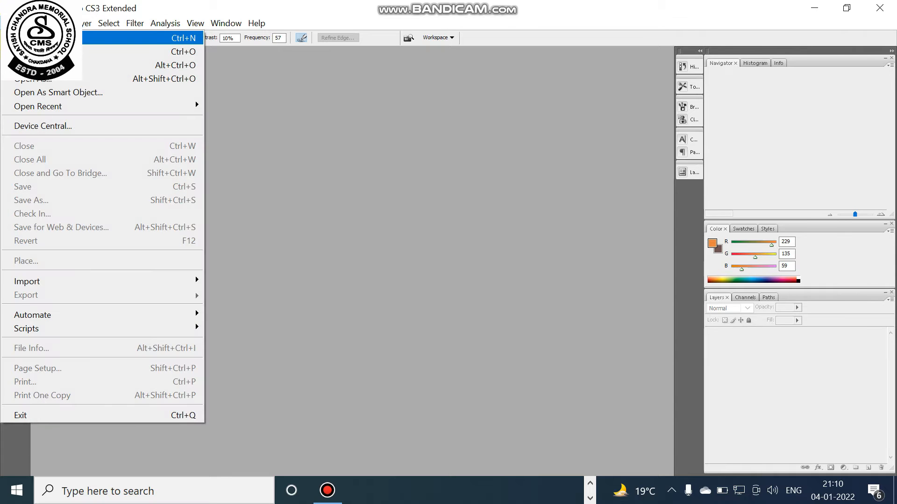
left_click(47, 52)
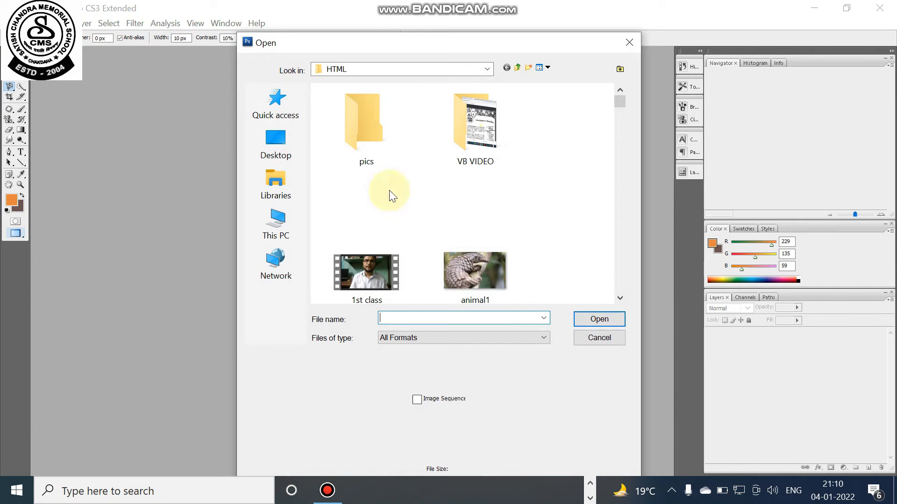
left_click_drag(618, 102, 622, 134)
left_click(486, 231)
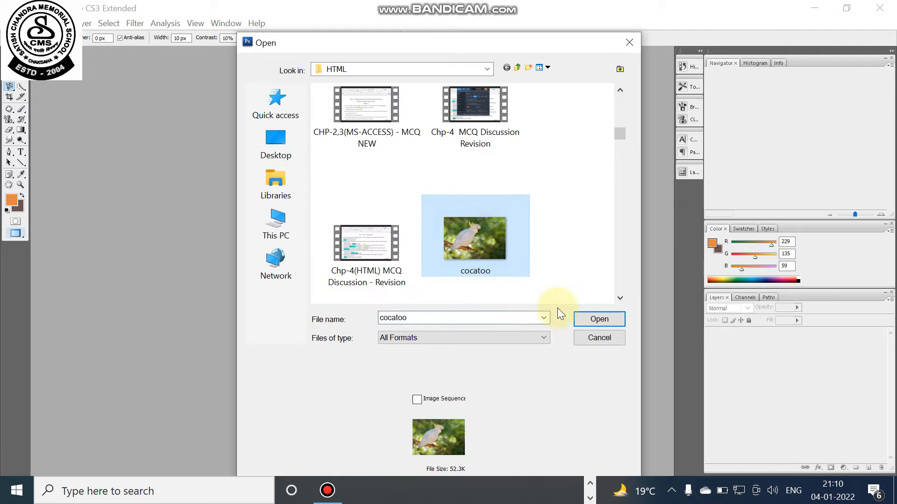
left_click(595, 319)
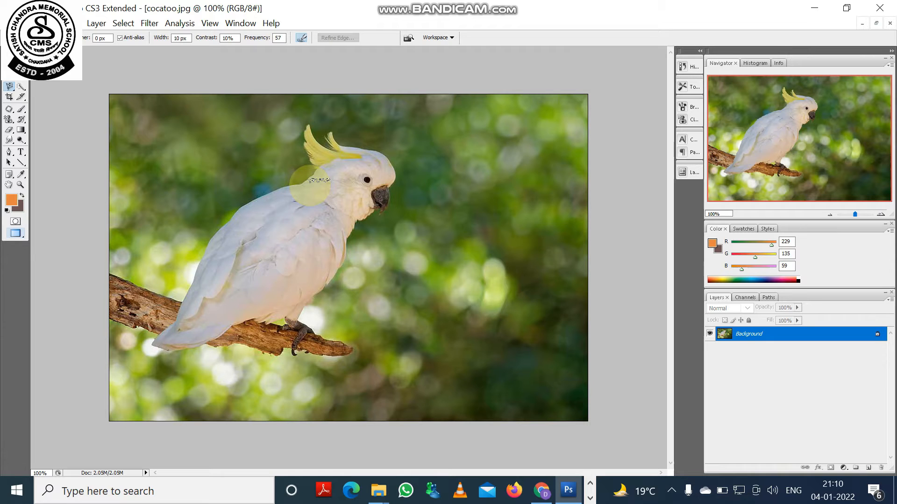
With the Polygonal Lasso tool, start outlining the cockatoo from its tail tip up along the back to the shoulder.
left_click(9, 88)
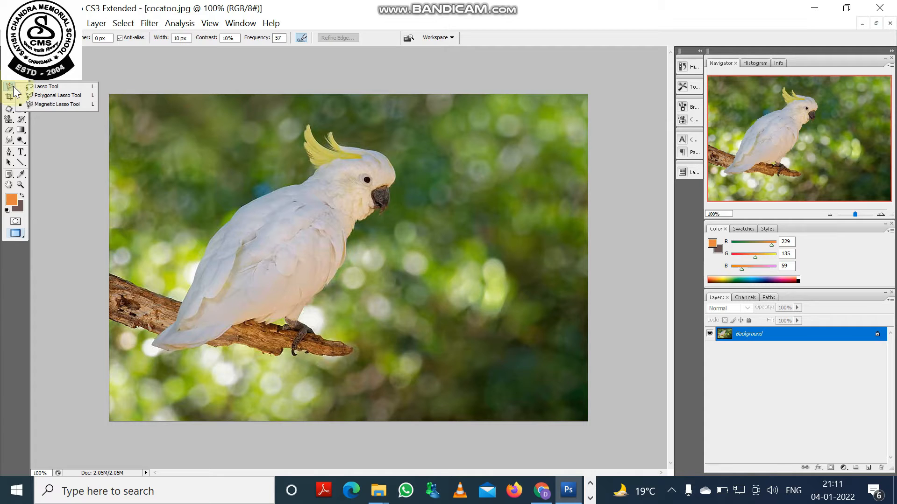
left_click(39, 96)
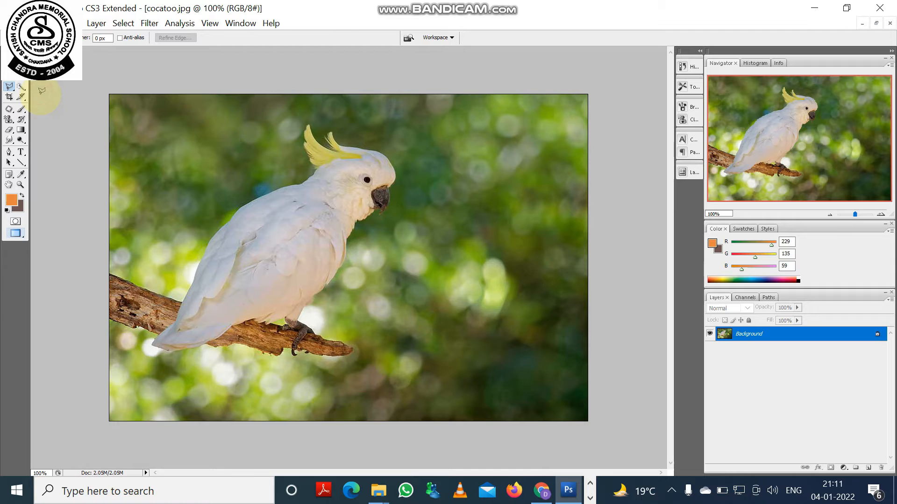
left_click(8, 86)
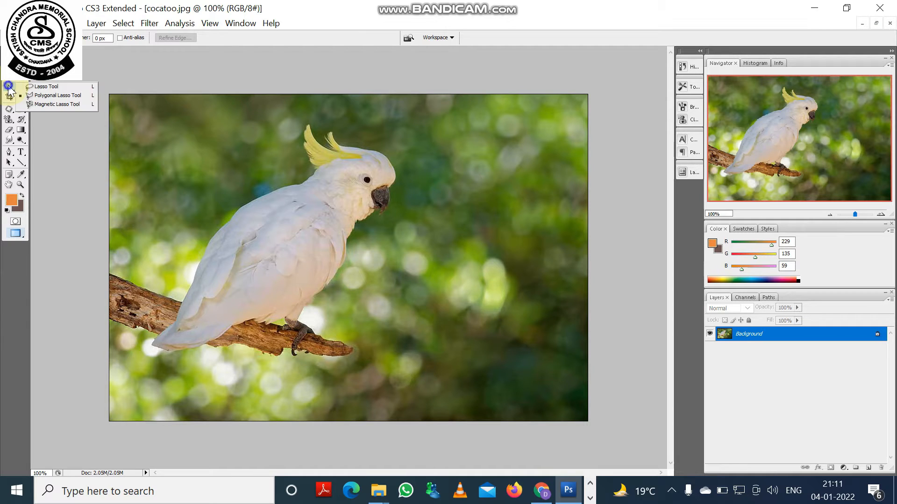
left_click(33, 91)
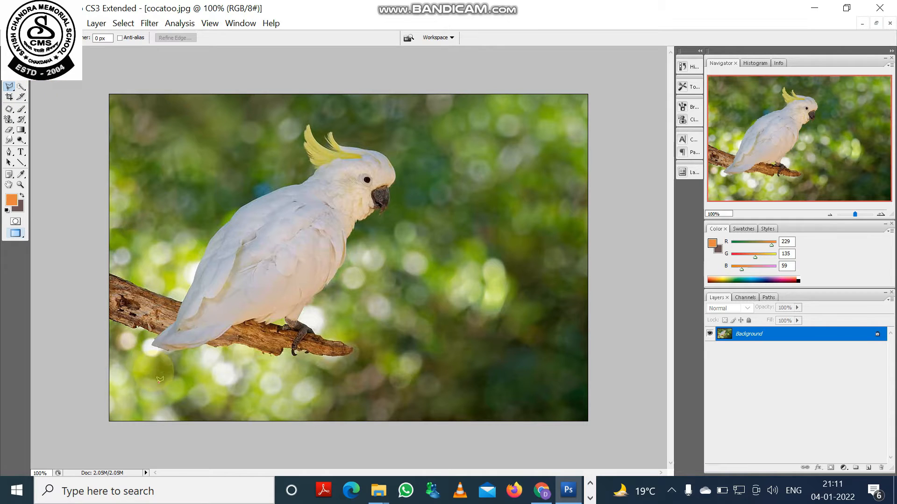
left_click(152, 344)
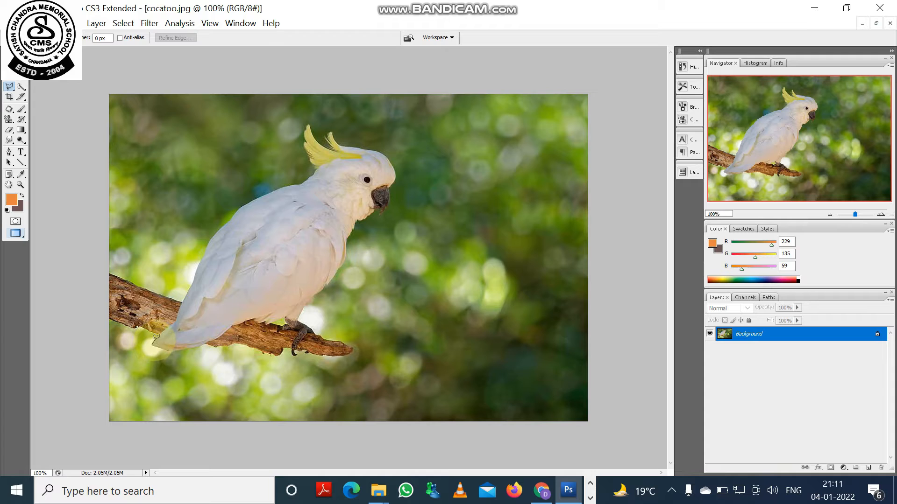
left_click(162, 332)
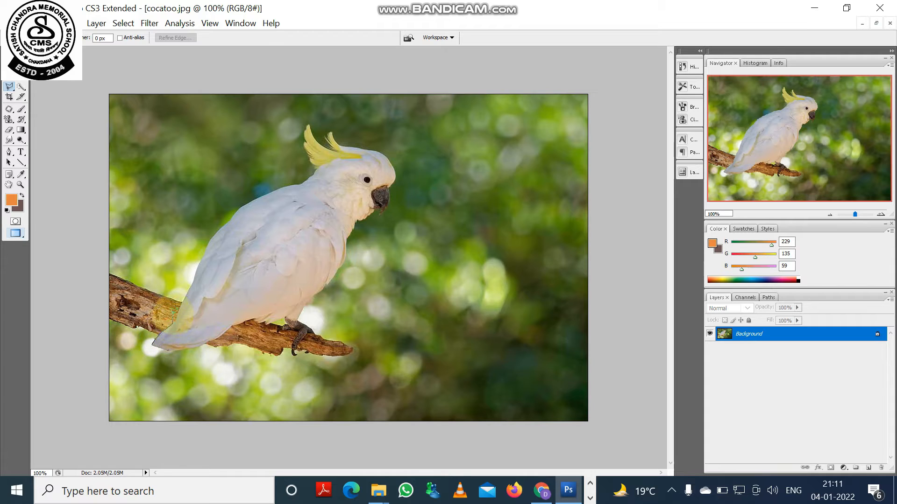
left_click(183, 299)
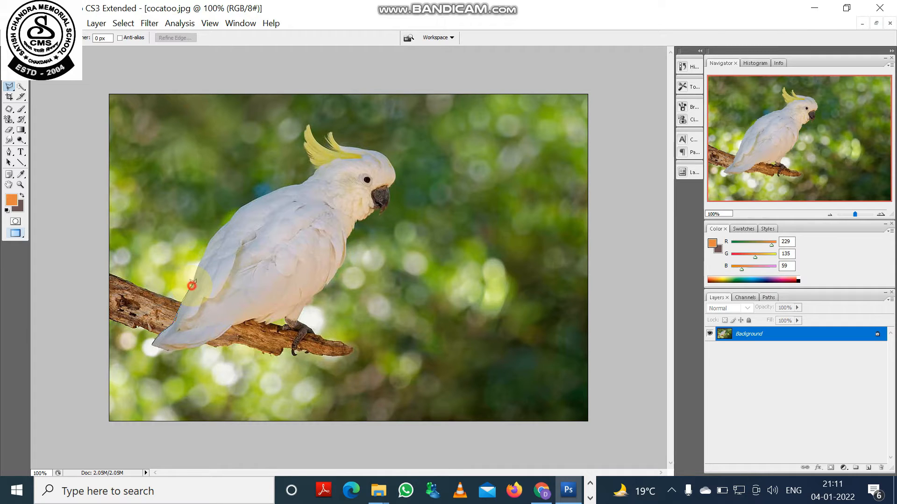
left_click(201, 258)
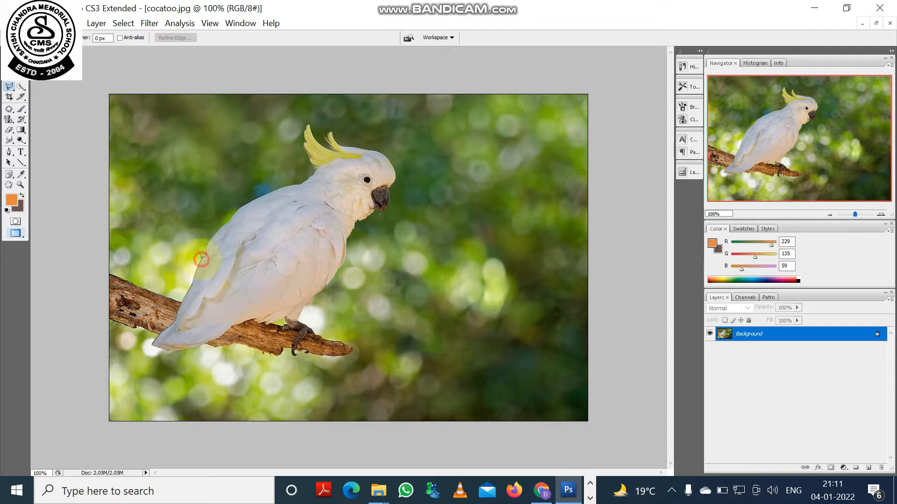
left_click(217, 230)
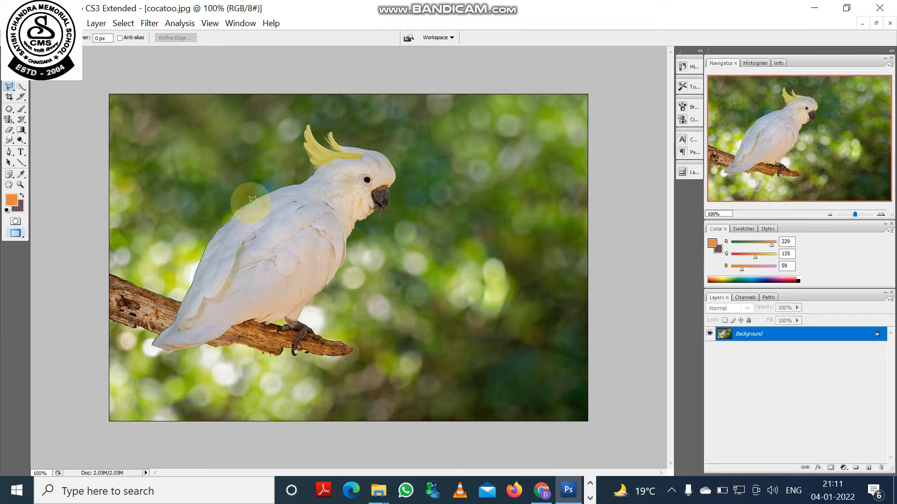
left_click(279, 188)
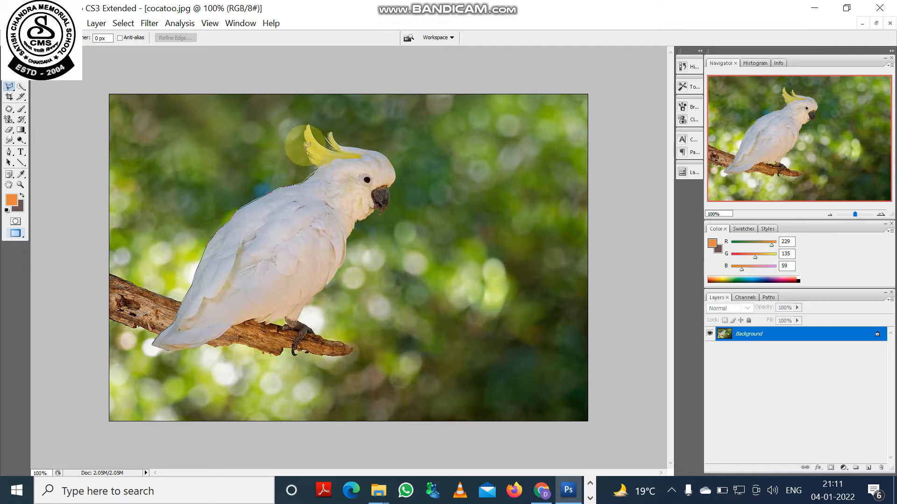
Continue the polygonal outline around the yellow crest, head and beak and down the throat to the chest.
left_click(305, 142)
left_click(316, 142)
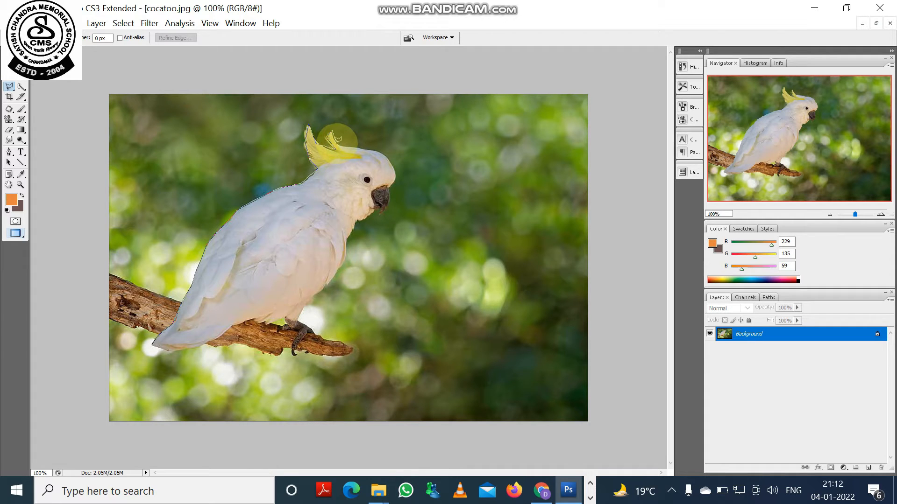
left_click(356, 147)
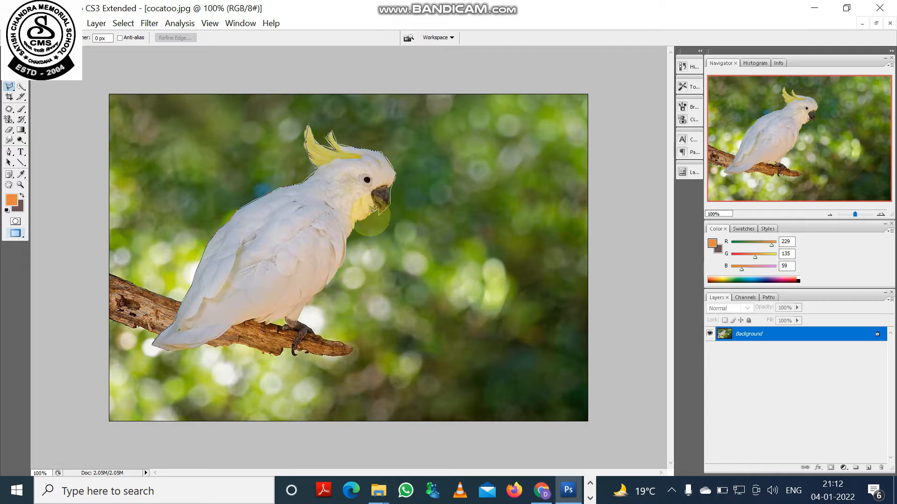
left_click(355, 222)
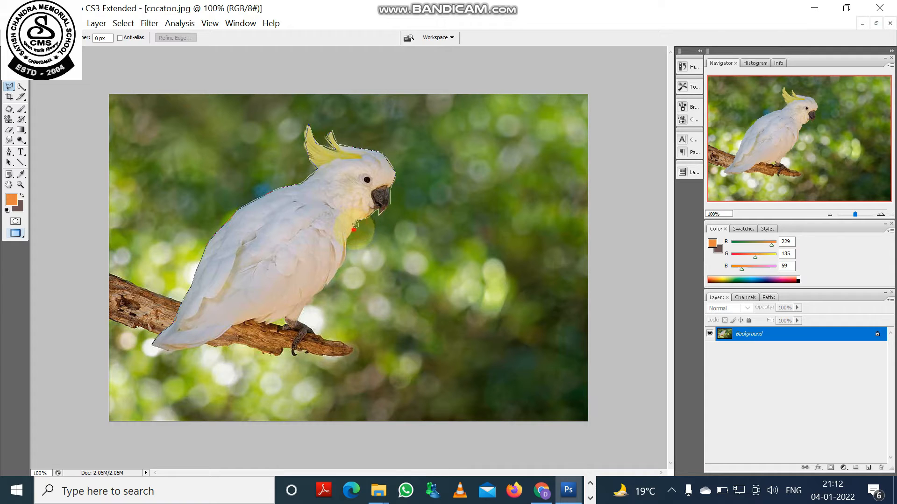
left_click(345, 253)
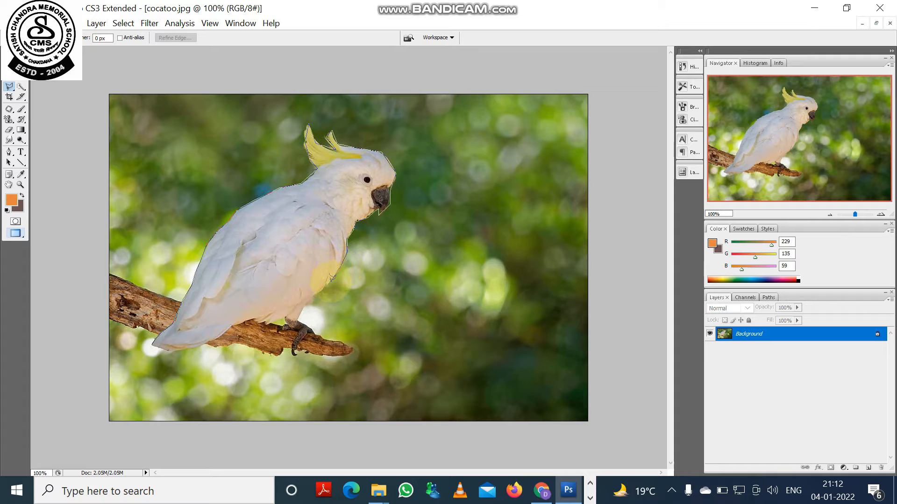
Finish the outline along the belly, foot, branch end and tail, close it at the tail tip, and cut the selected cockatoo out.
left_click(317, 294)
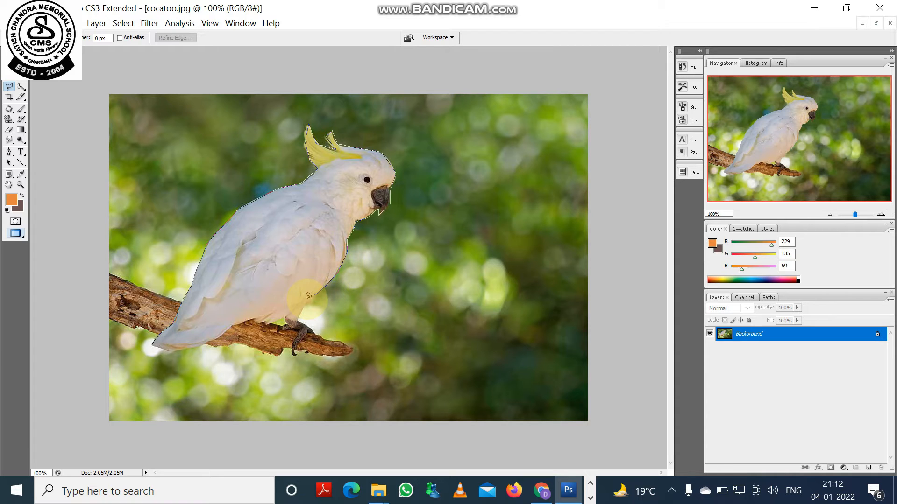
left_click(302, 314)
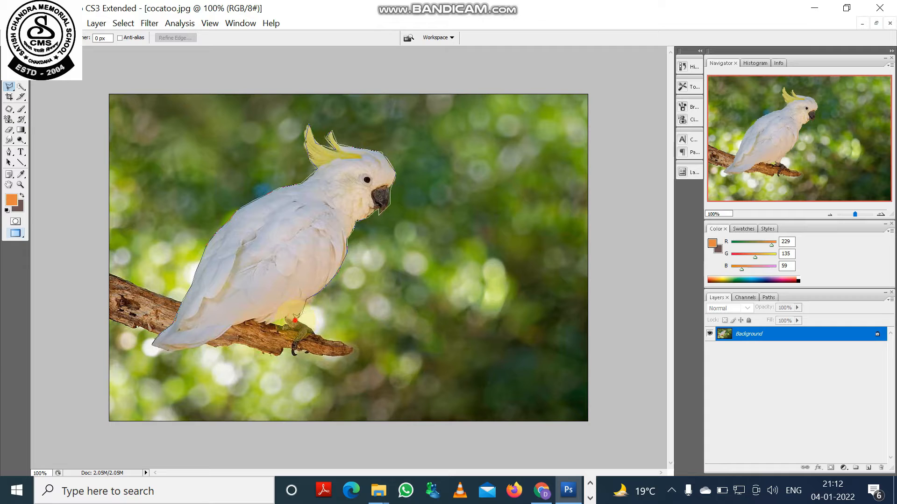
left_click(311, 328)
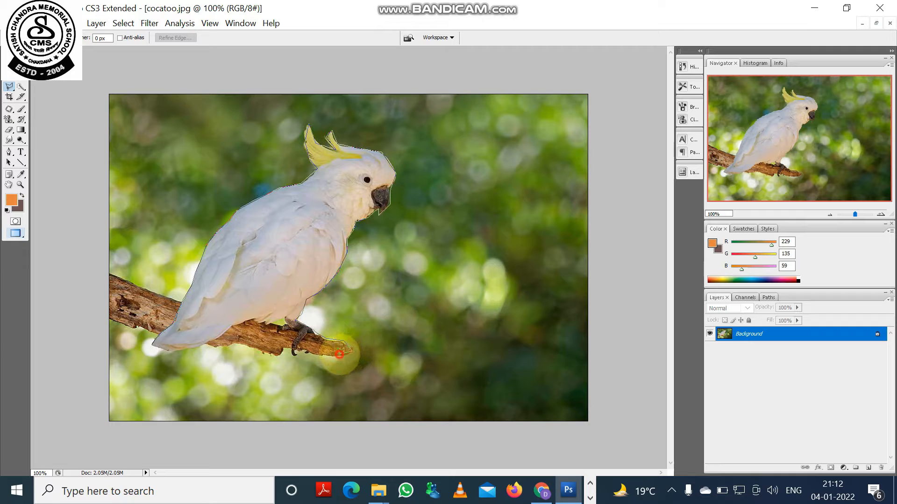
left_click(300, 349)
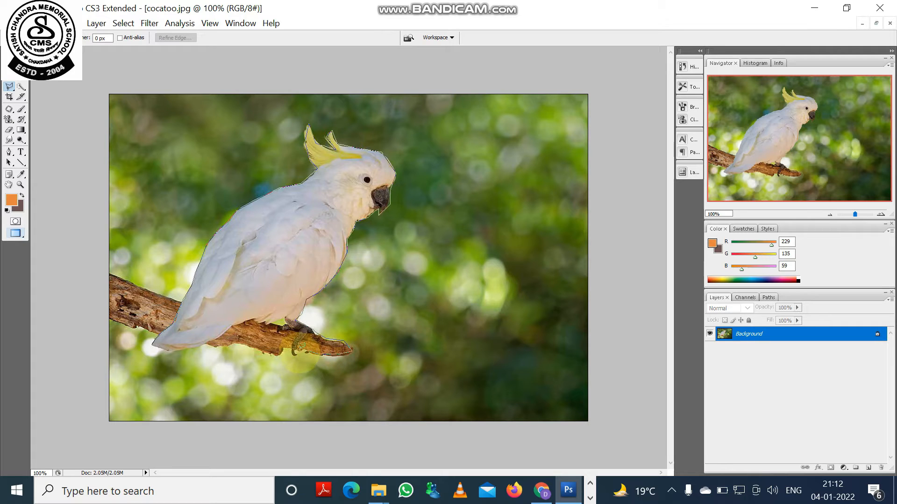
left_click(290, 350)
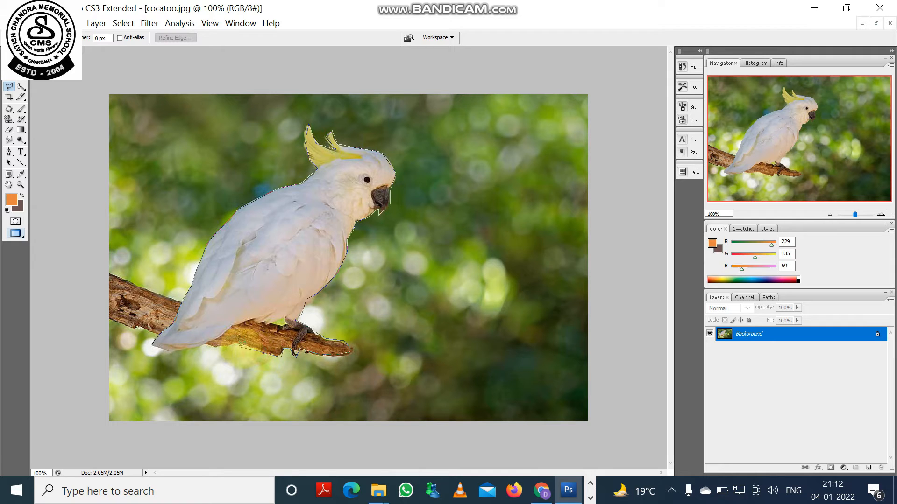
left_click(218, 348)
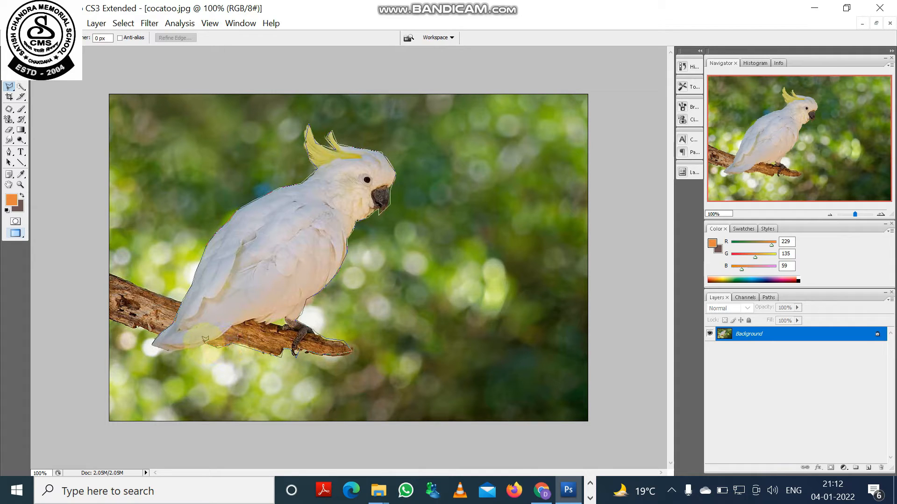
left_click(190, 348)
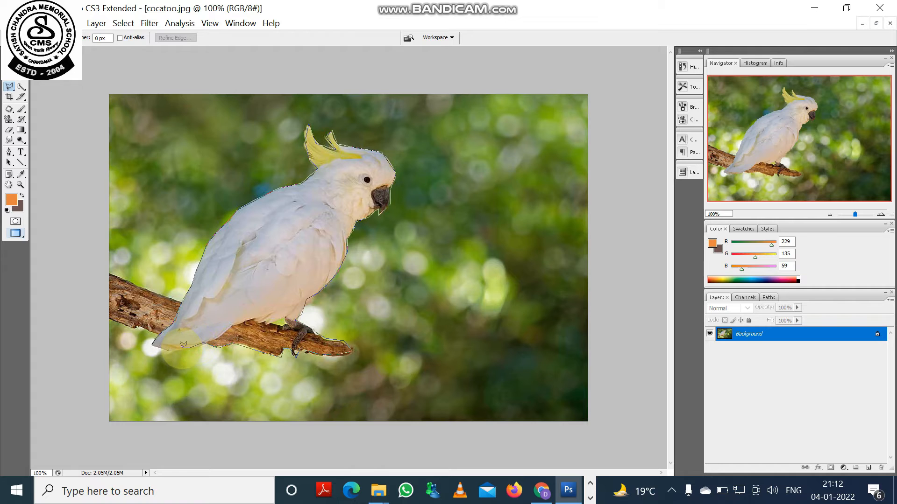
left_click(156, 342)
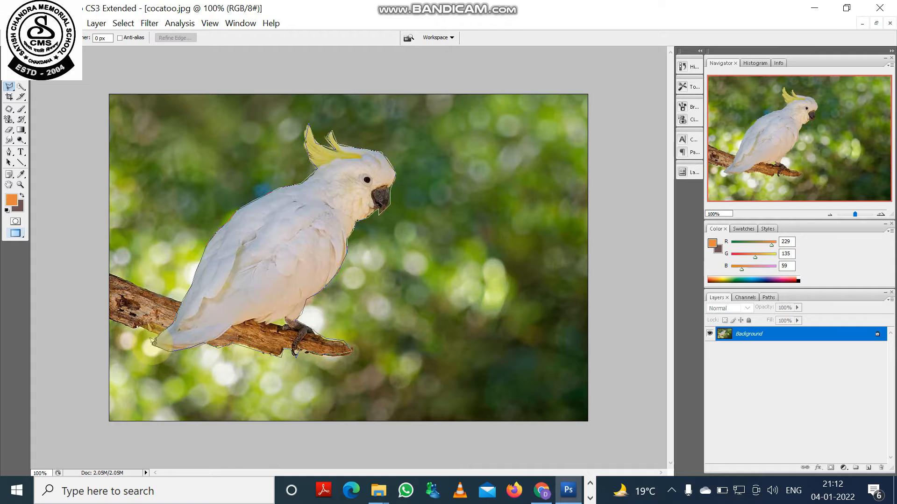
left_click(152, 345)
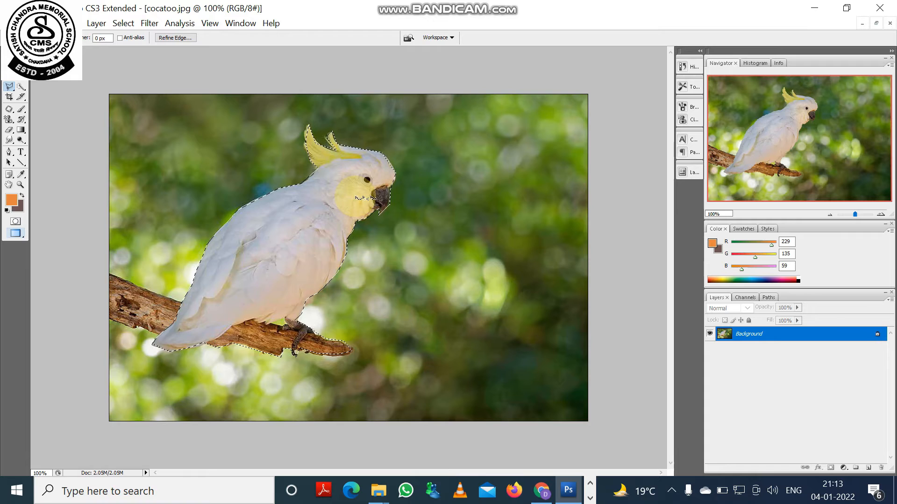
key("Delete")
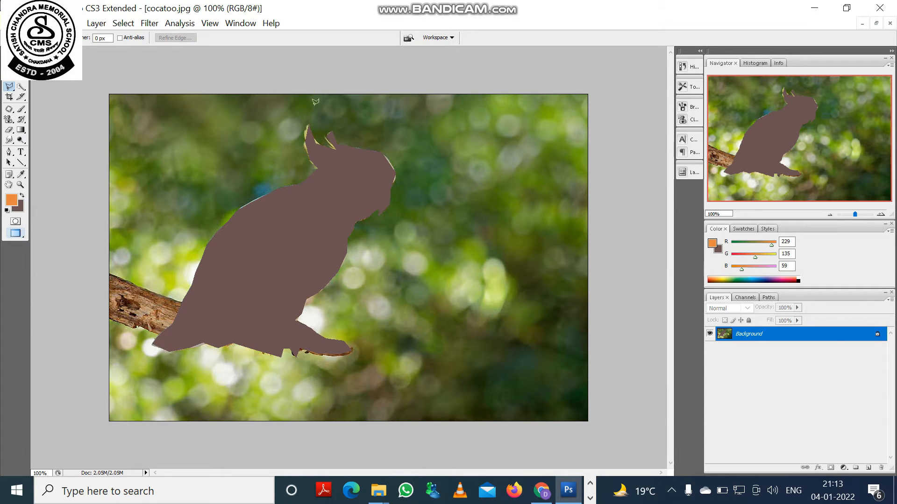
Open the image eiffel-tower from the HTML folder.
left_click(24, 23)
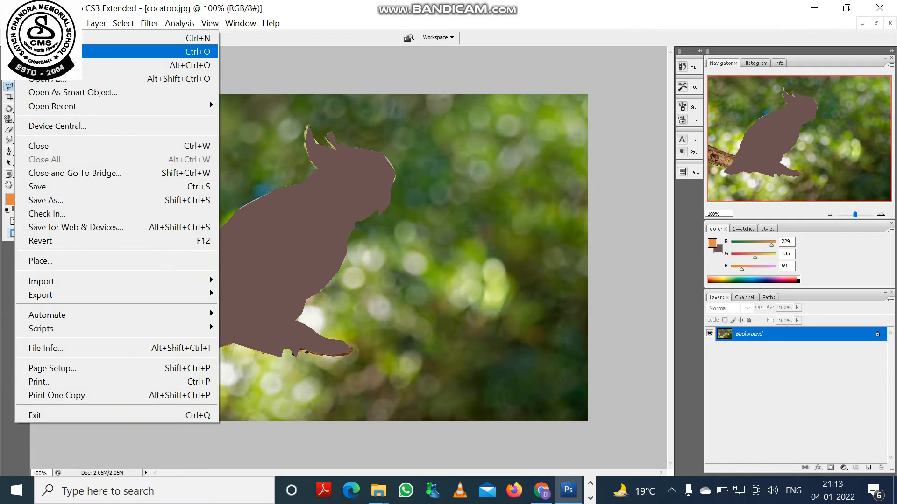
left_click(47, 51)
left_click(621, 299)
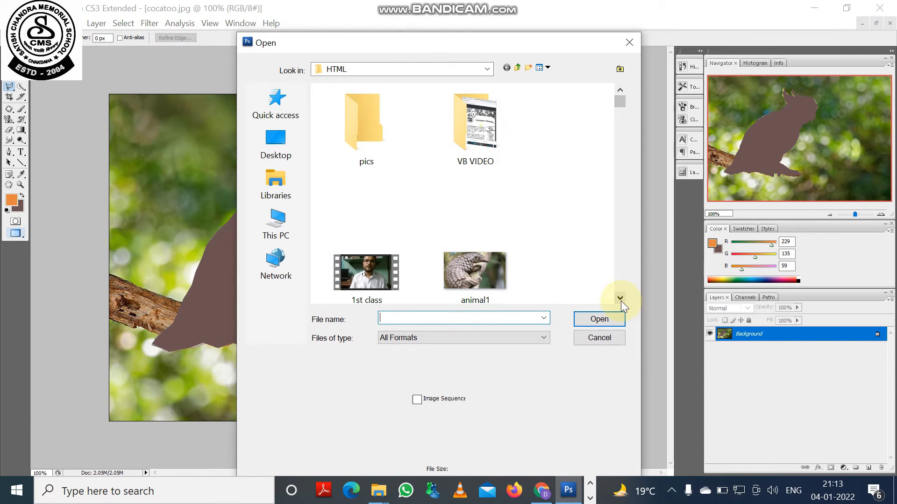
left_click(620, 299)
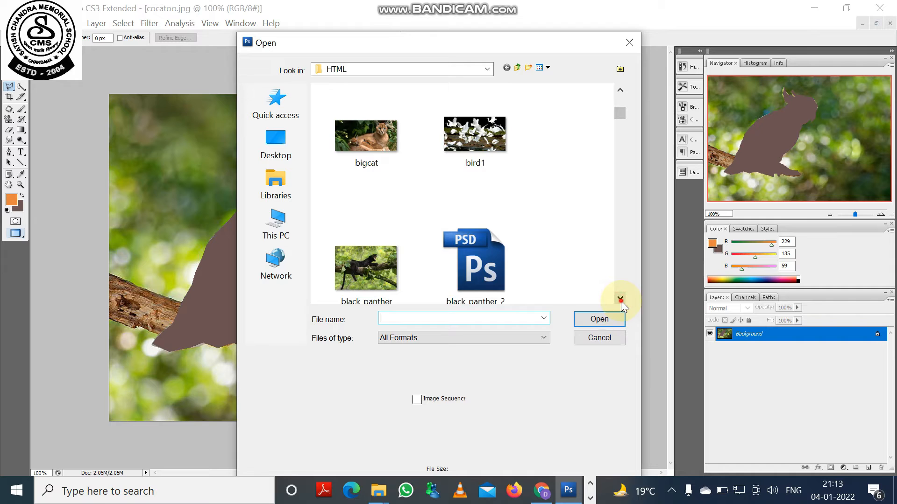
left_click(621, 298)
left_click(620, 299)
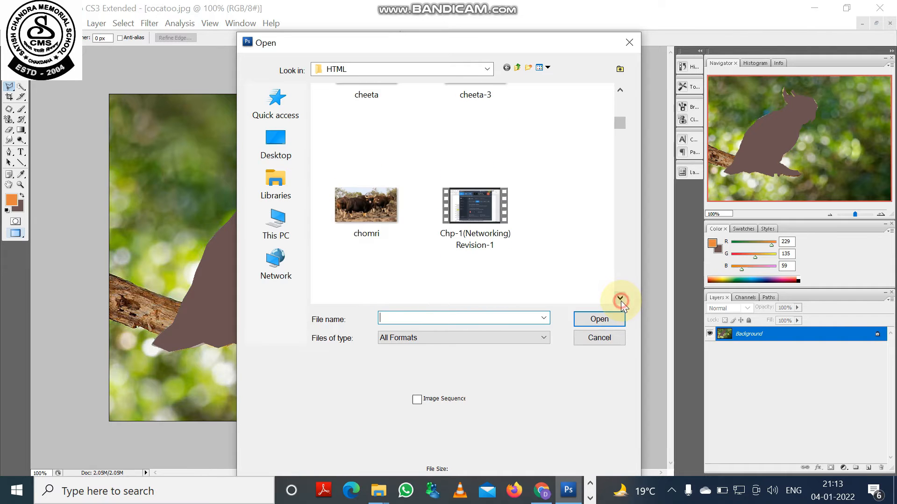
left_click(620, 299)
left_click(621, 299)
left_click(620, 299)
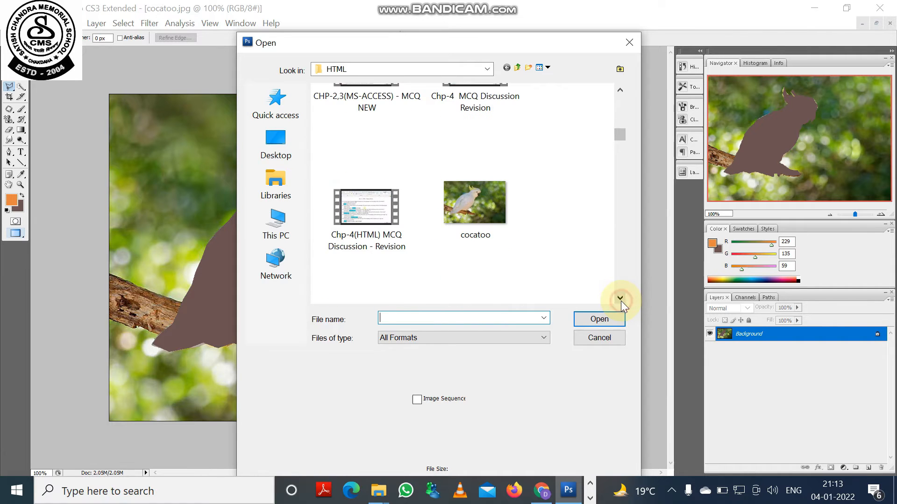
left_click(620, 299)
left_click(621, 299)
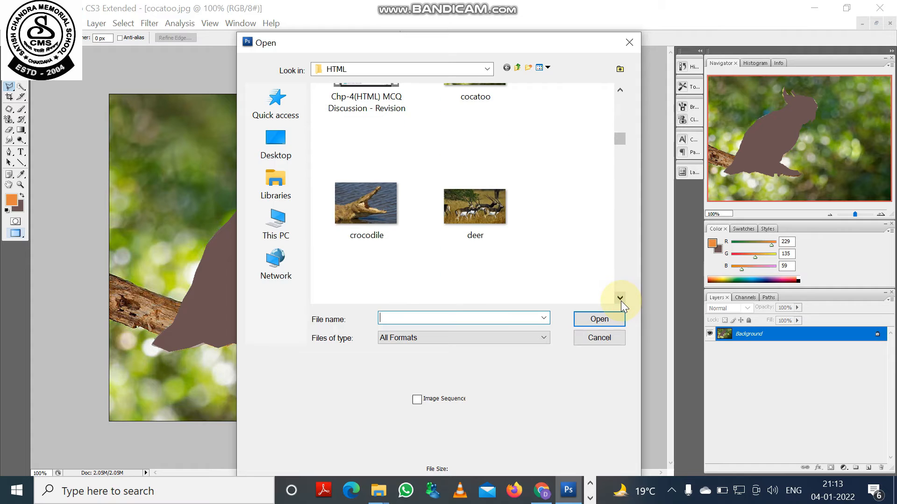
left_click(620, 299)
left_click(621, 299)
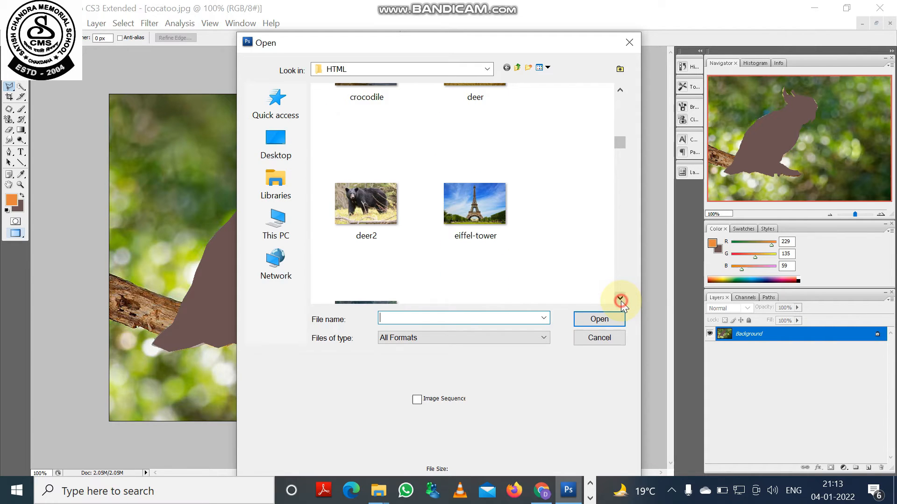
left_click(467, 206)
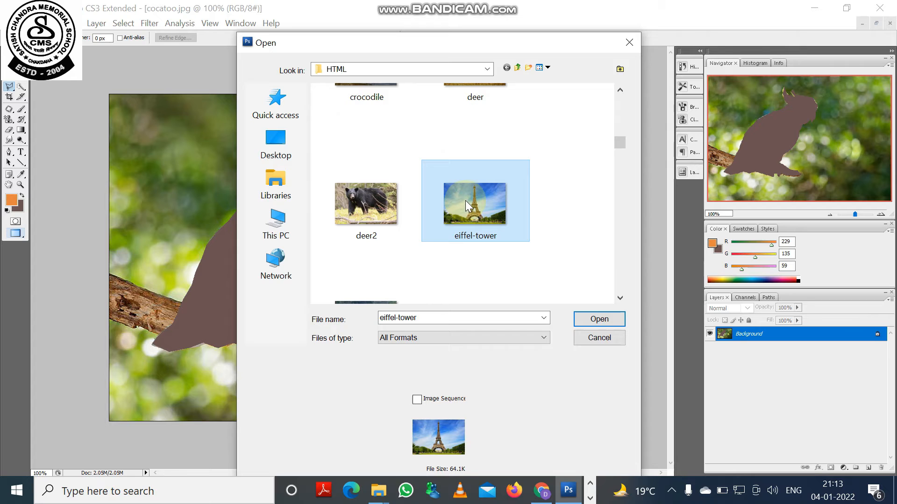
double_click(472, 200)
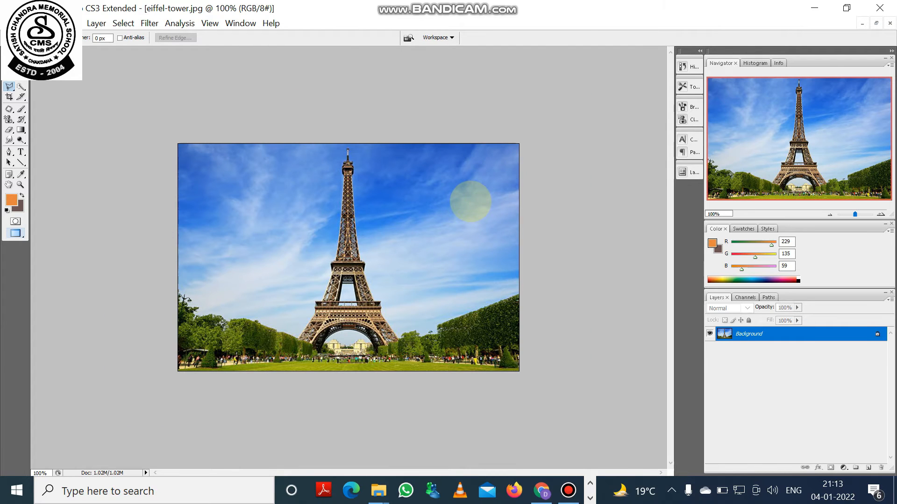
Paste the cockatoo into the Eiffel Tower image and move it with the Move tool to the lower-left corner and back over the tower.
key("ctrl+v")
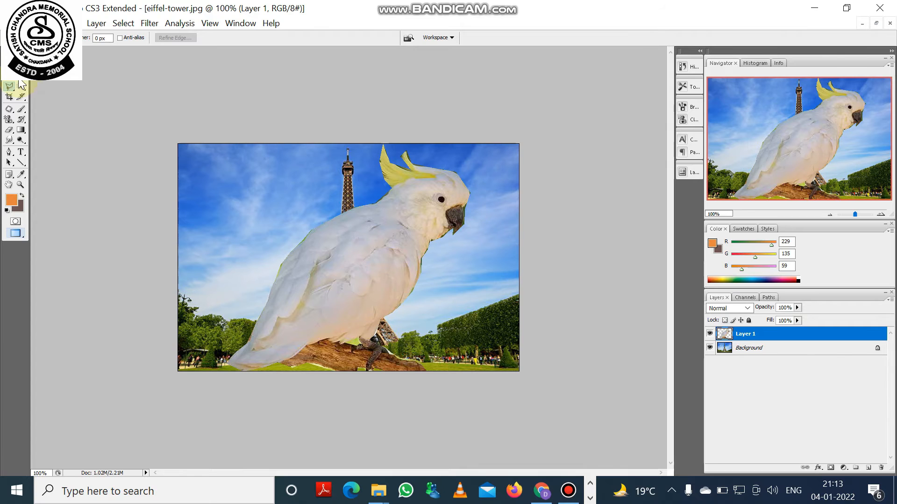
left_click(424, 294)
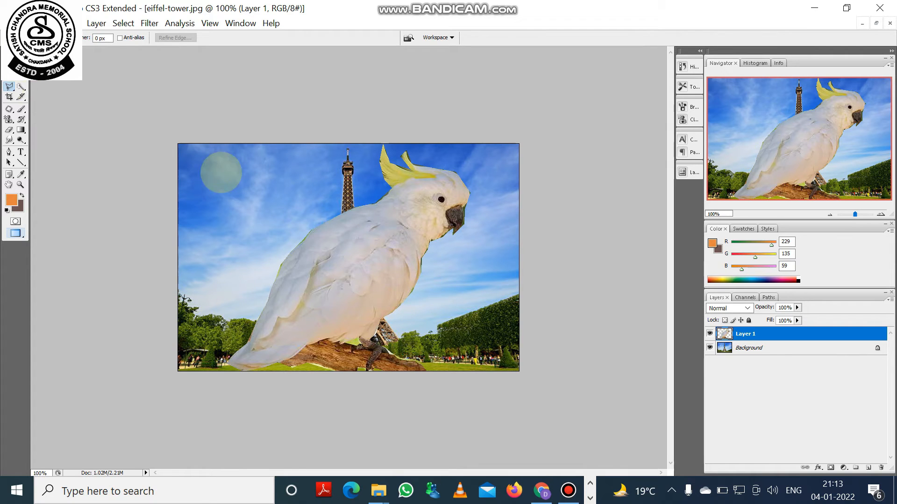
left_click(19, 81)
left_click(325, 307)
left_click_drag(316, 306, 165, 366)
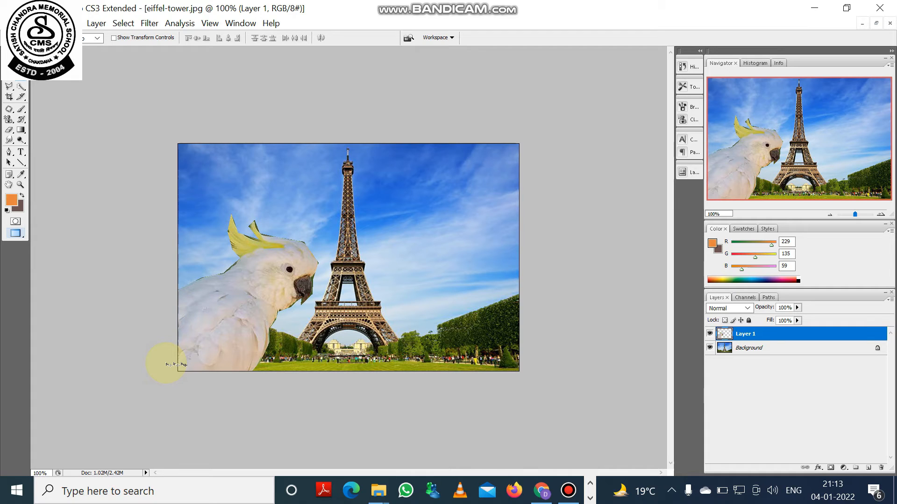
left_click_drag(166, 363, 341, 201)
Open the image giraff from the HTML folder.
left_click(23, 23)
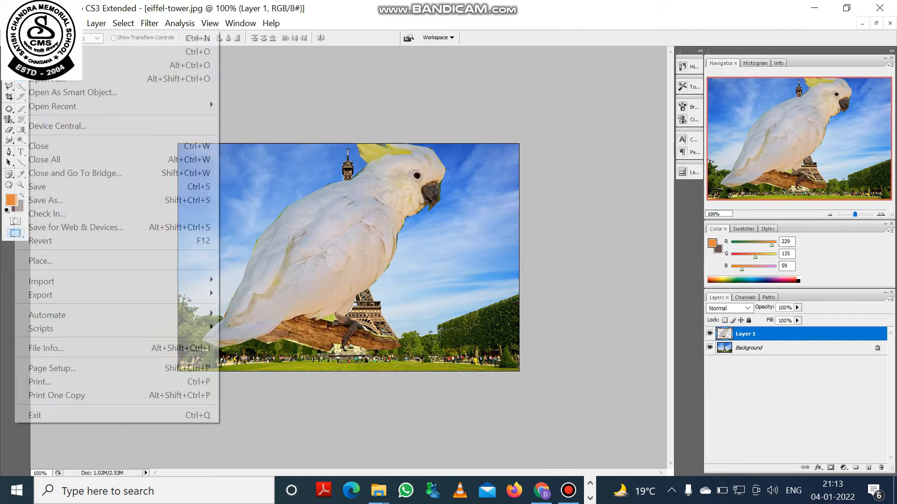
left_click(47, 51)
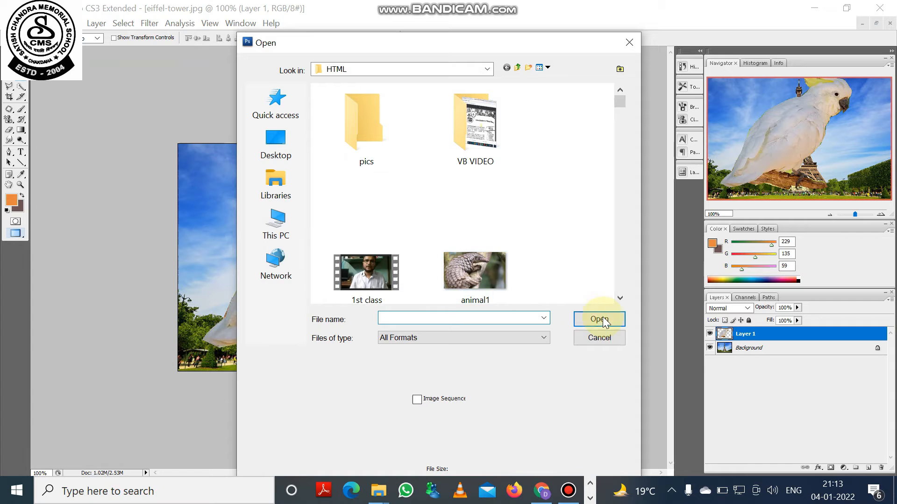
left_click(620, 298)
left_click(620, 298)
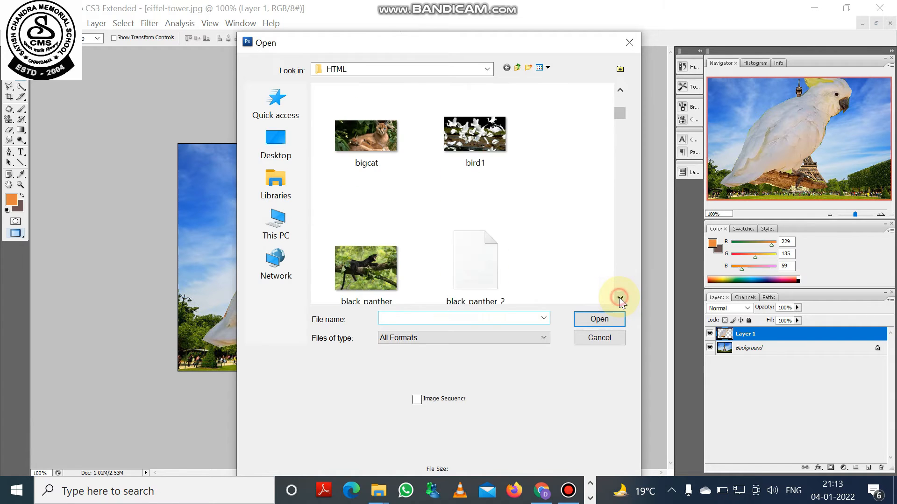
left_click(620, 298)
left_click(620, 298)
left_click(620, 298)
left_click(620, 298)
left_click(620, 298)
left_click(620, 298)
left_click(620, 298)
left_click(620, 298)
left_click(620, 298)
left_click(620, 298)
left_click(619, 298)
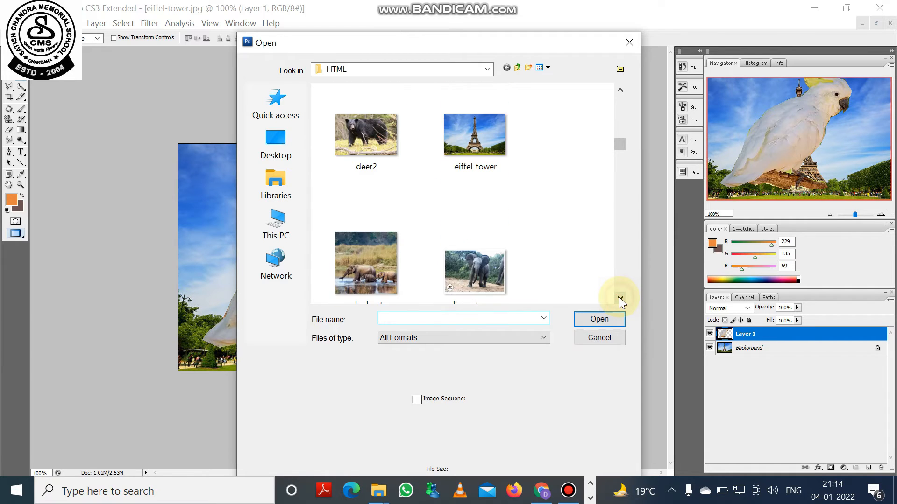
left_click(619, 298)
left_click(620, 298)
left_click(620, 298)
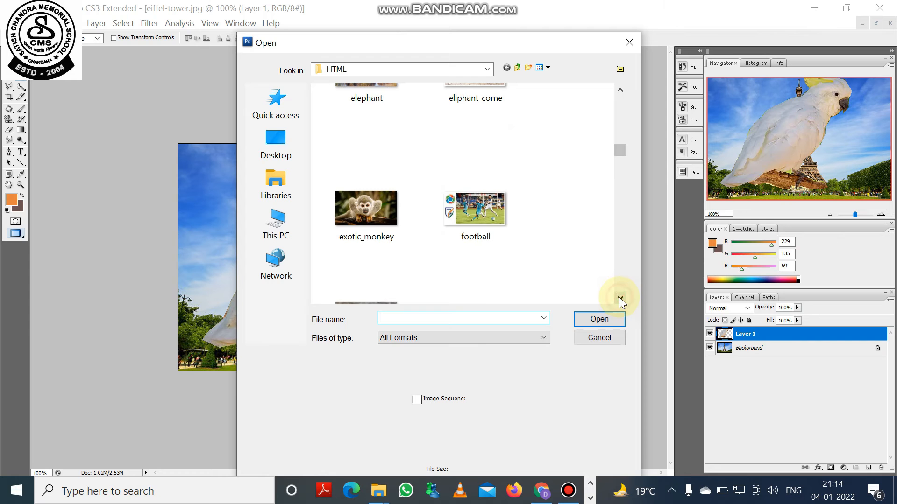
left_click(619, 298)
left_click(620, 298)
double_click(466, 206)
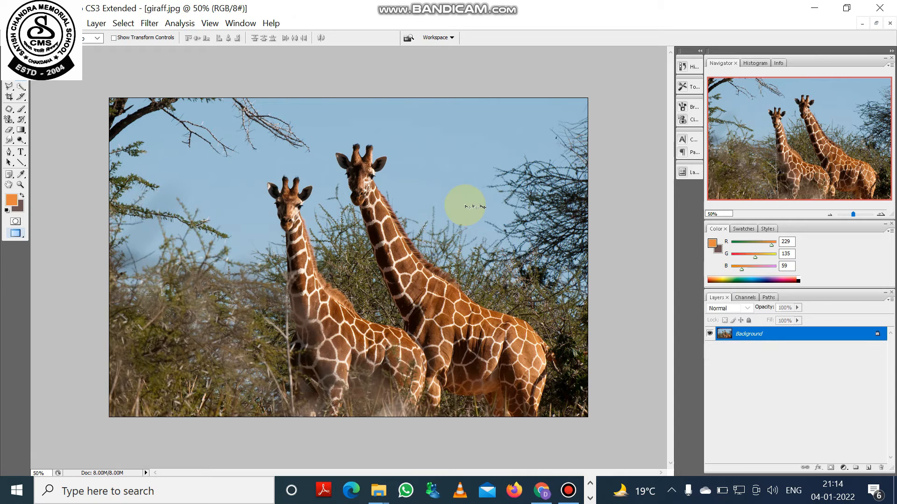
Paste the cockatoo into the giraffe image and position it among the tree branches in the upper-left corner.
key("ctrl+v")
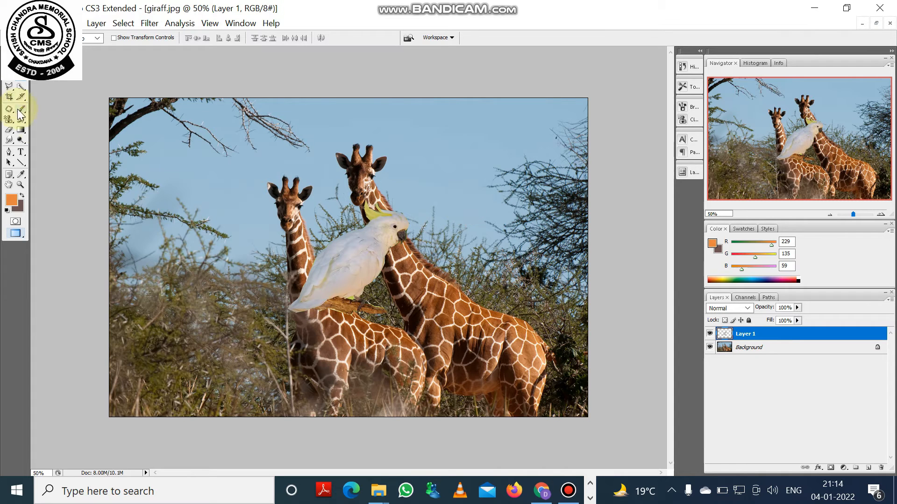
left_click_drag(350, 280, 172, 186)
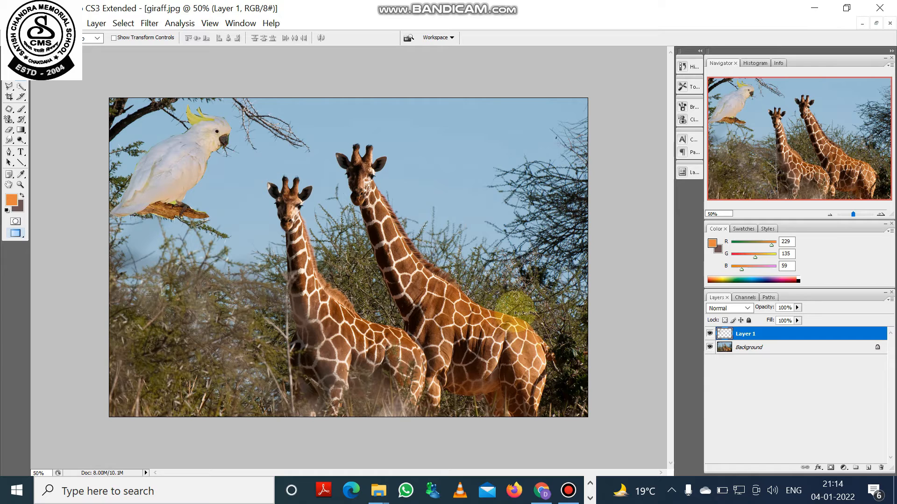
mouse_move(196, 175)
left_mouse_down()
mouse_move(212, 204)
mouse_move(196, 171)
mouse_move(188, 175)
left_mouse_up()
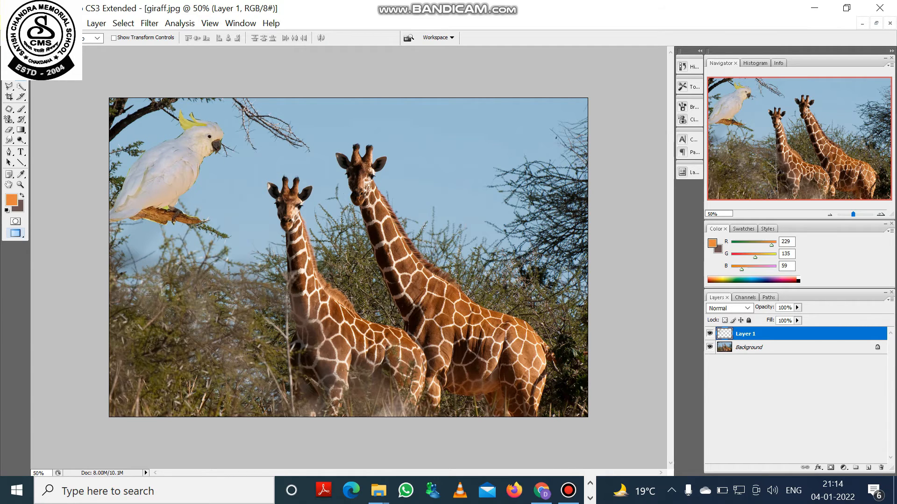
Save the composite as jungle1 in Photoshop PSD format in the HTML folder, with Maximize Compatibility on.
left_click(21, 23)
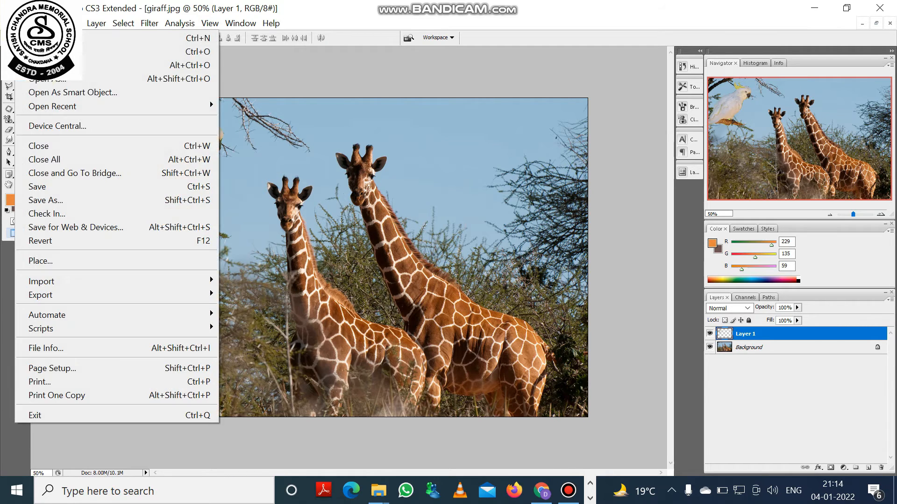
left_click(42, 200)
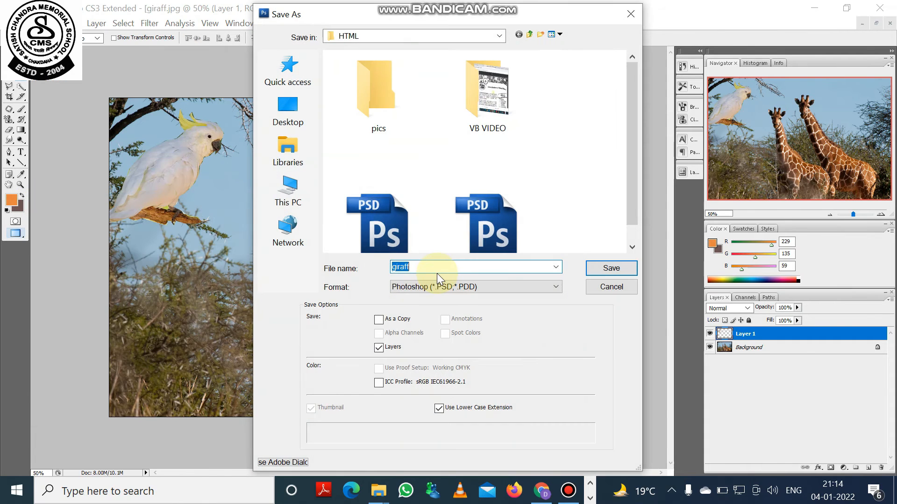
type("jungle1")
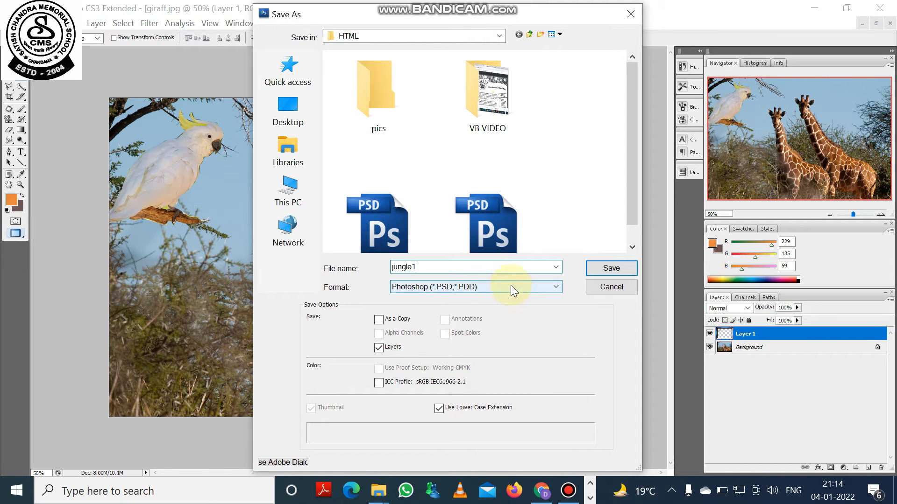
left_click(611, 268)
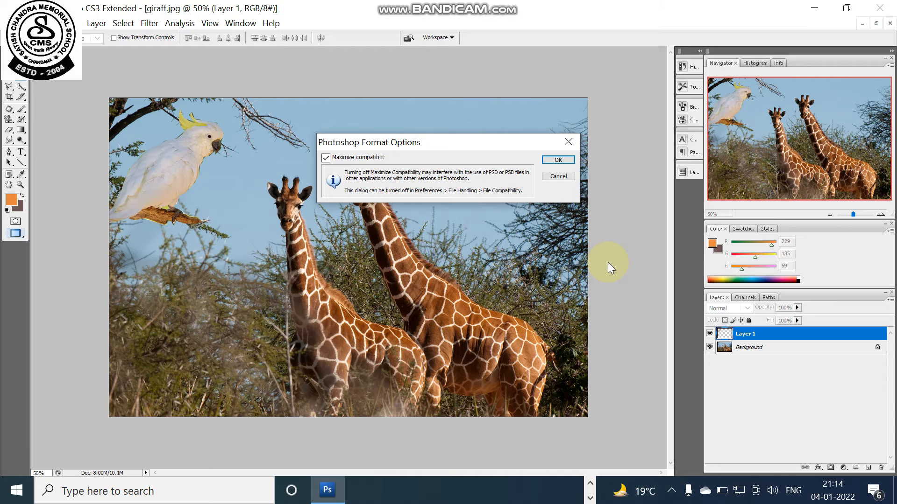
left_click(558, 160)
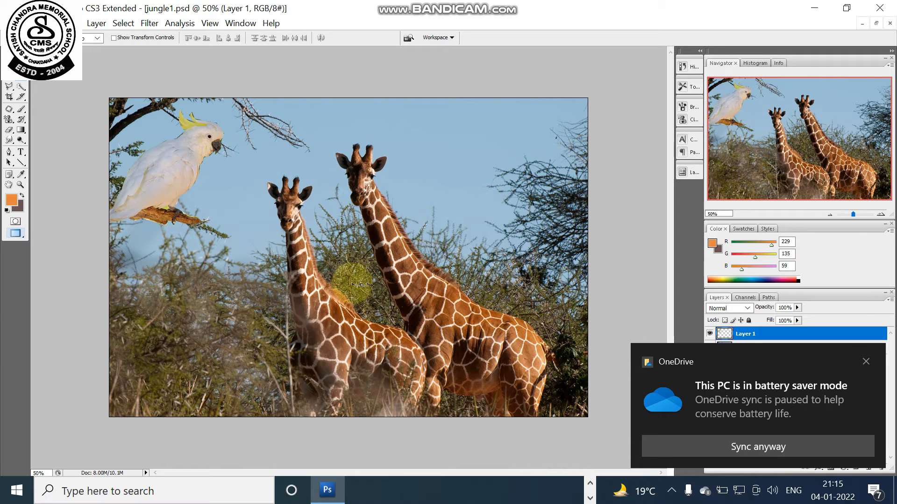
left_click(590, 497)
left_click(568, 491)
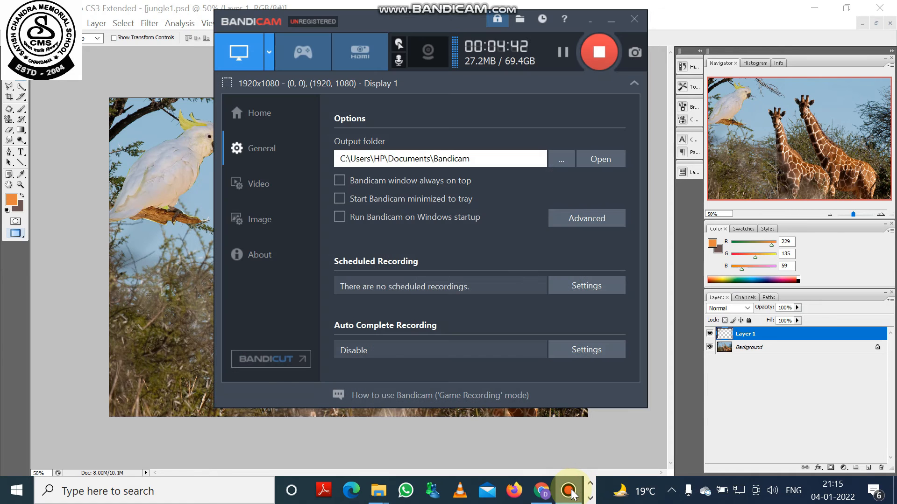
left_click(569, 491)
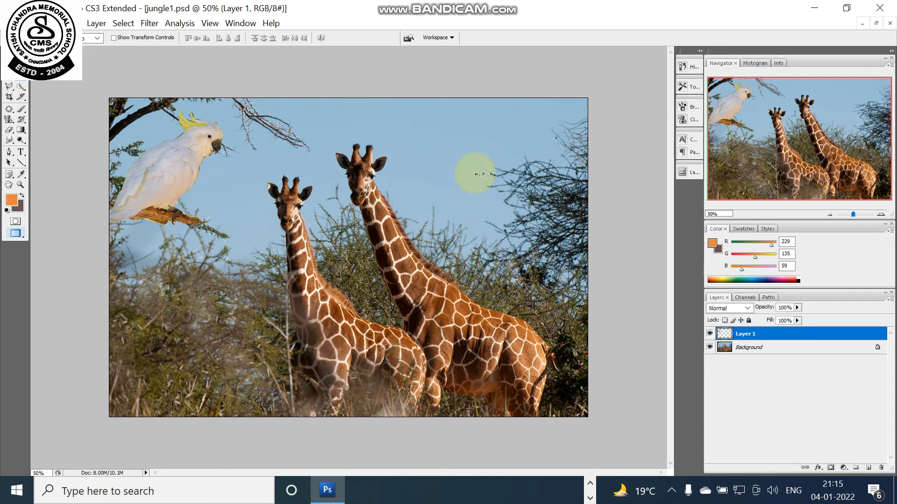
Close the jungle1 and Eiffel Tower documents, discarding the Eiffel Tower changes, and cancel closing the cockatoo photo.
left_click(463, 187)
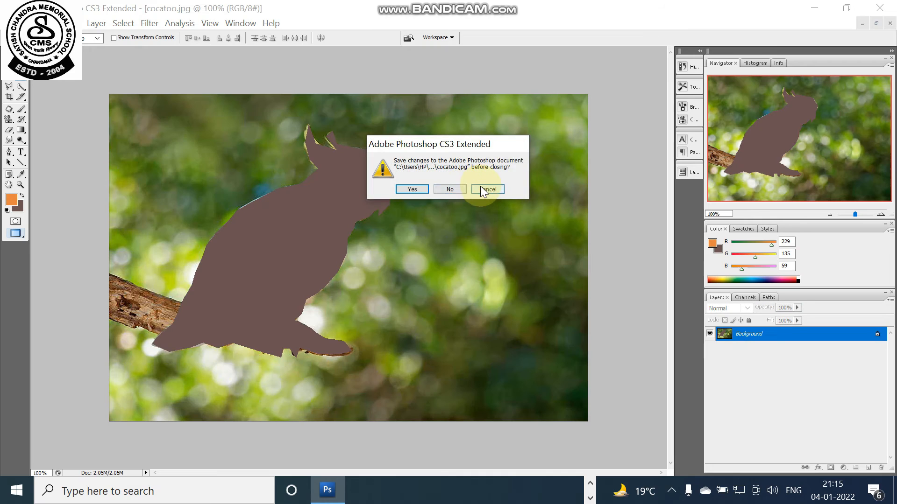
left_click(480, 187)
Try to open the image baaz from the HTML folder.
left_click(22, 23)
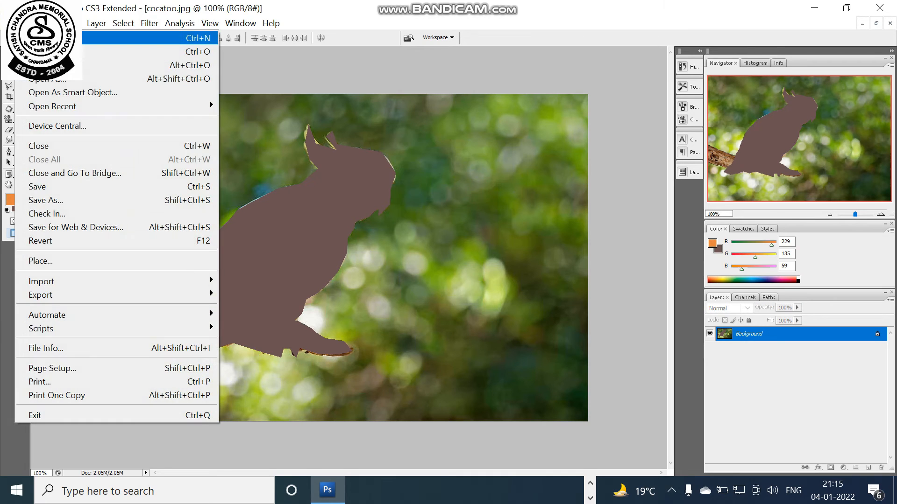
left_click(42, 52)
left_click(620, 298)
left_click(620, 298)
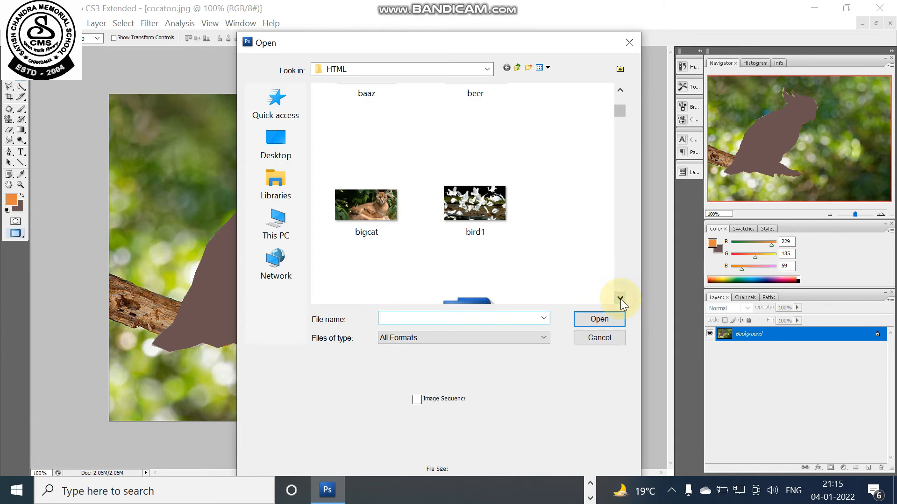
left_click(620, 92)
left_click(385, 136)
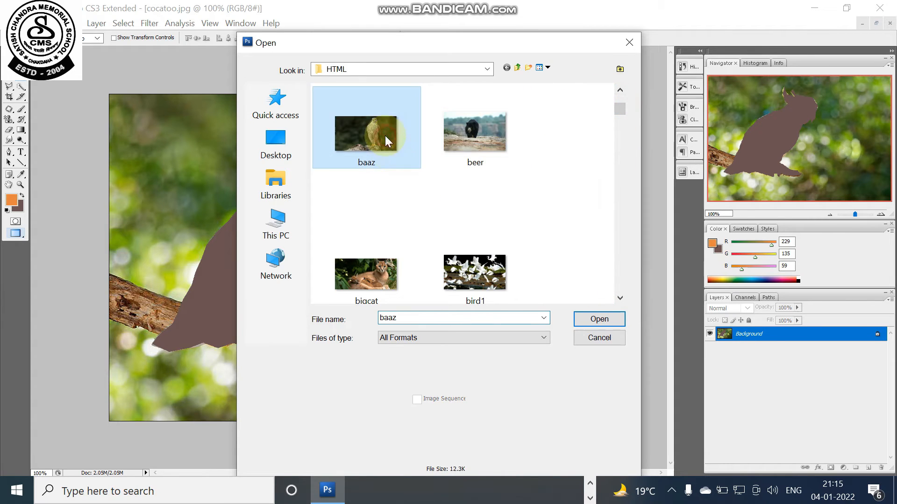
left_click(599, 319)
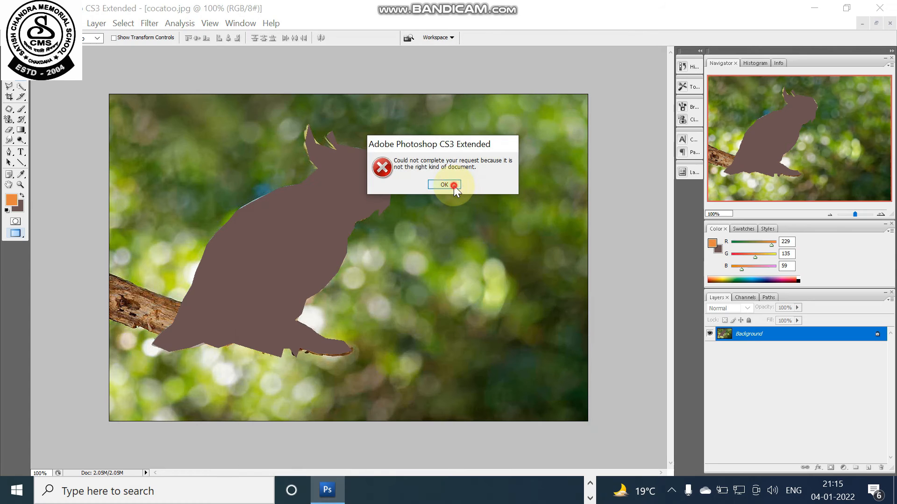
left_click(444, 185)
left_click(24, 23)
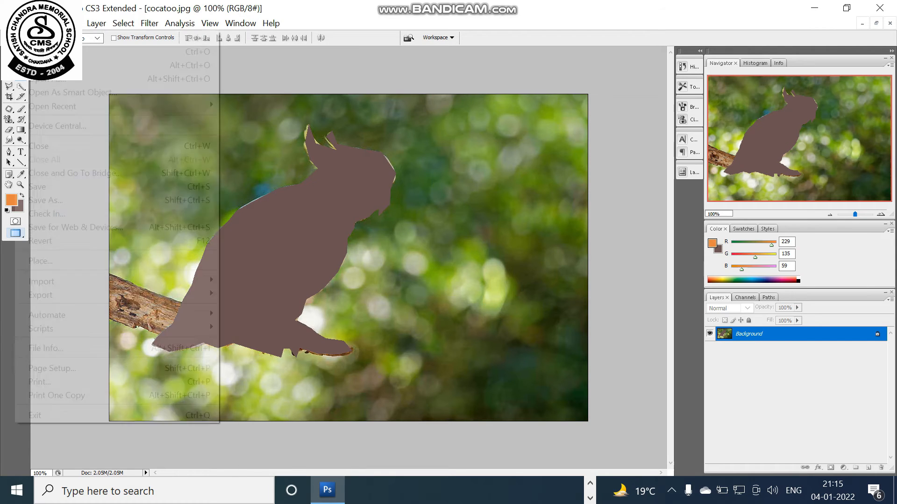
left_click(46, 51)
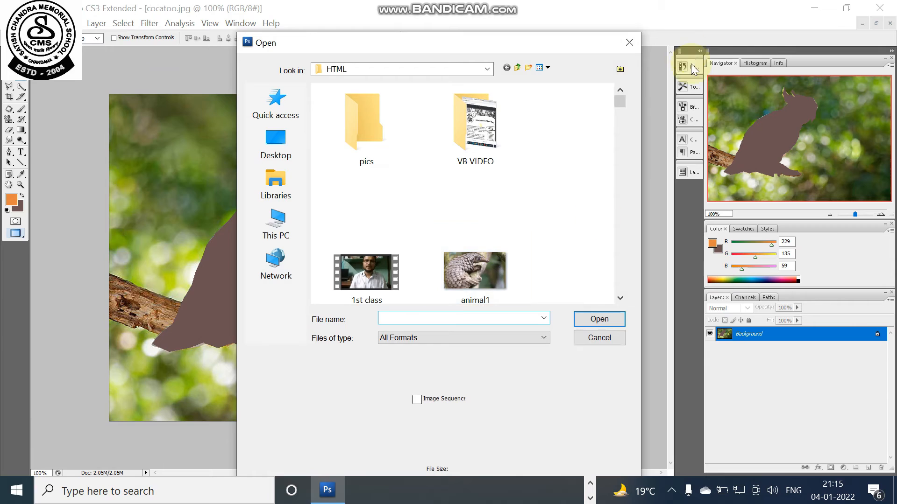
left_click(627, 43)
Quit Photoshop without saving the changes to the cockatoo photo, and relaunch Adobe Photoshop CS3.
left_click(879, 8)
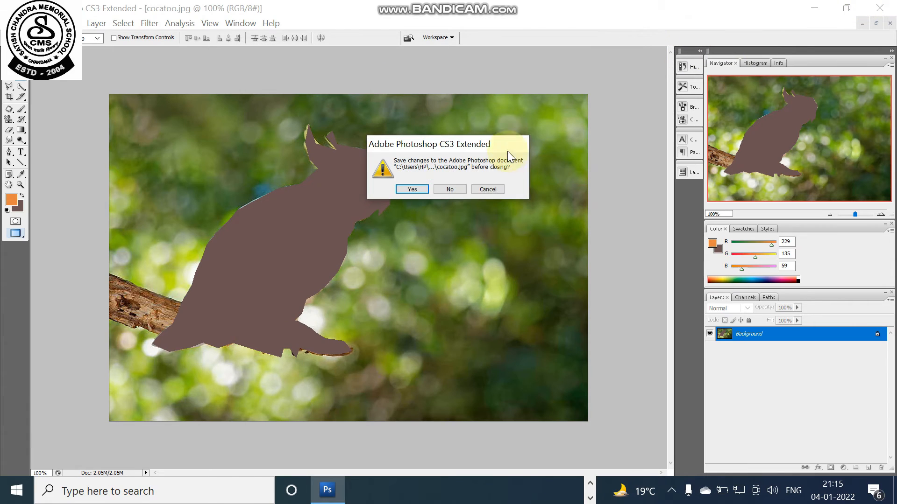
left_click(450, 188)
left_click(16, 490)
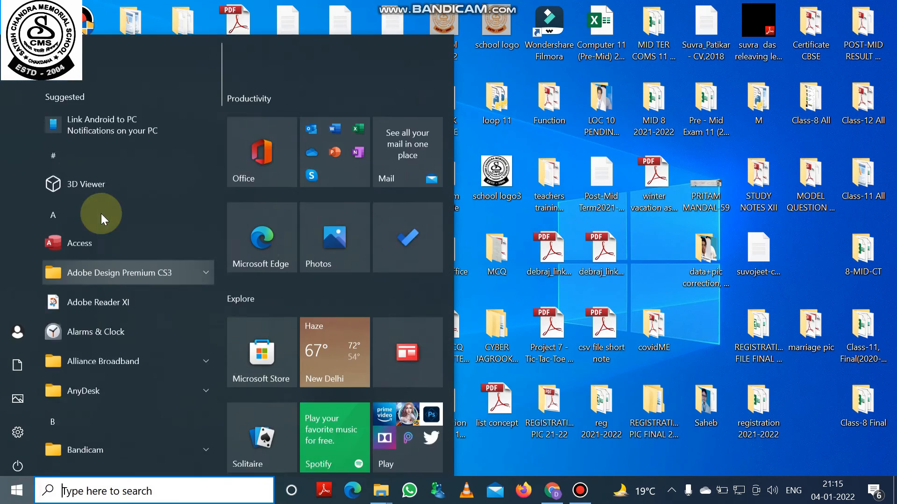
left_click(102, 208)
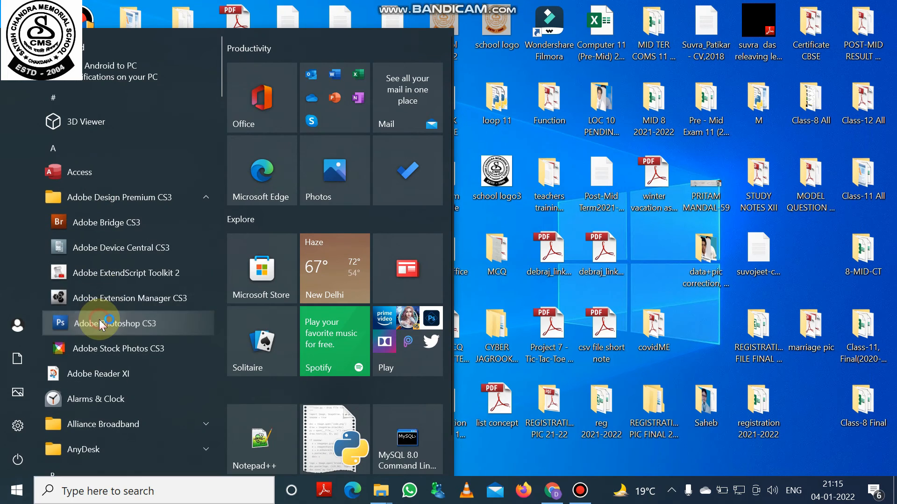
left_click(92, 320)
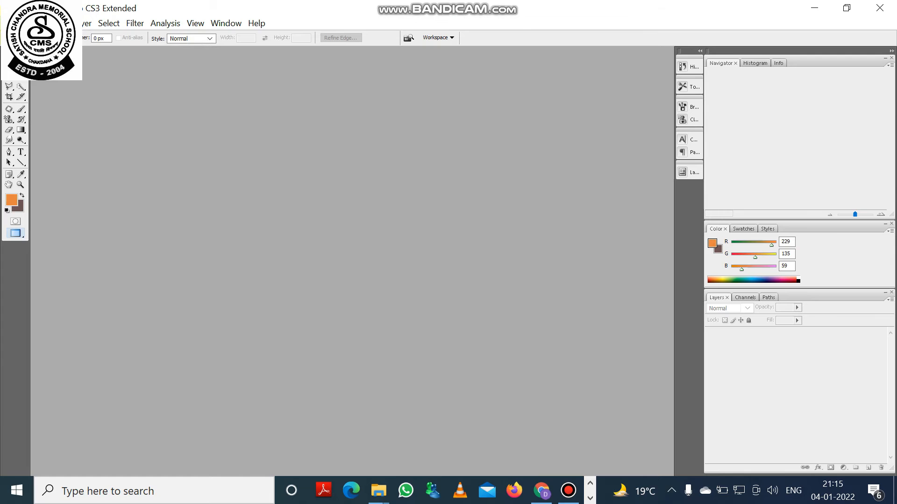
Open the image eliphant_come from the HTML folder.
left_click(22, 23)
left_click(77, 52)
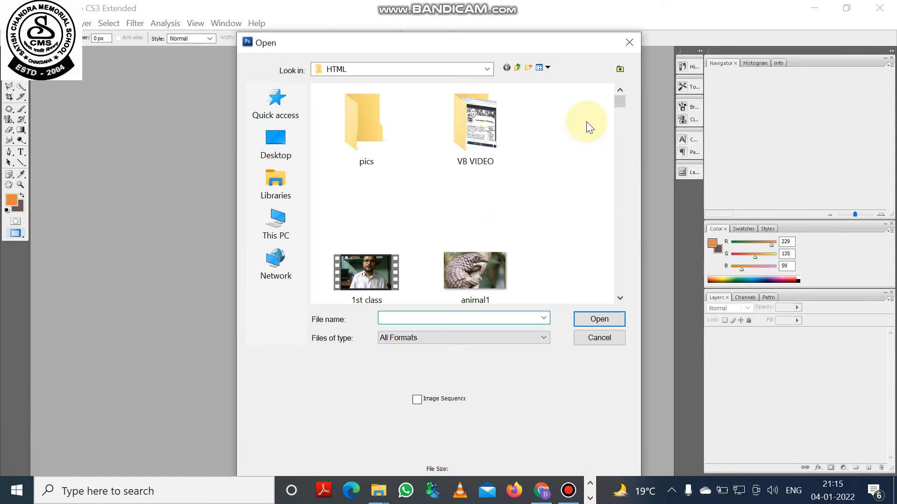
left_click(620, 298)
left_click(620, 298)
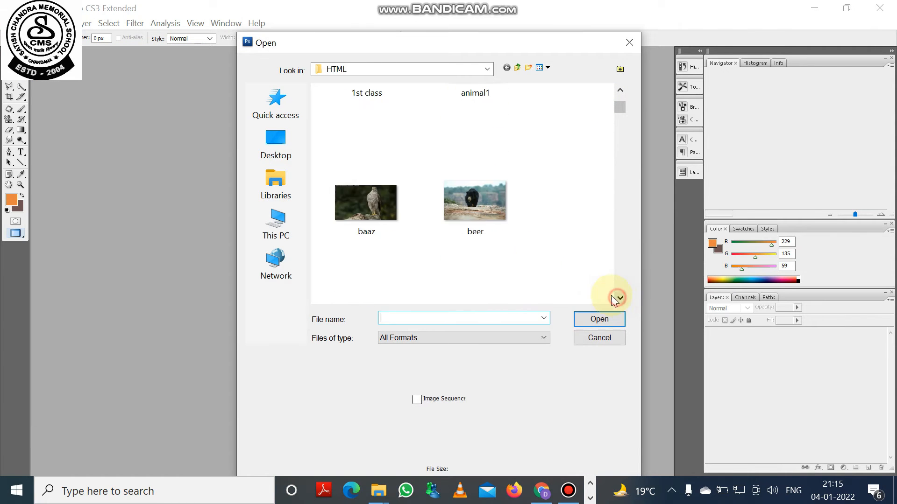
left_click(350, 194)
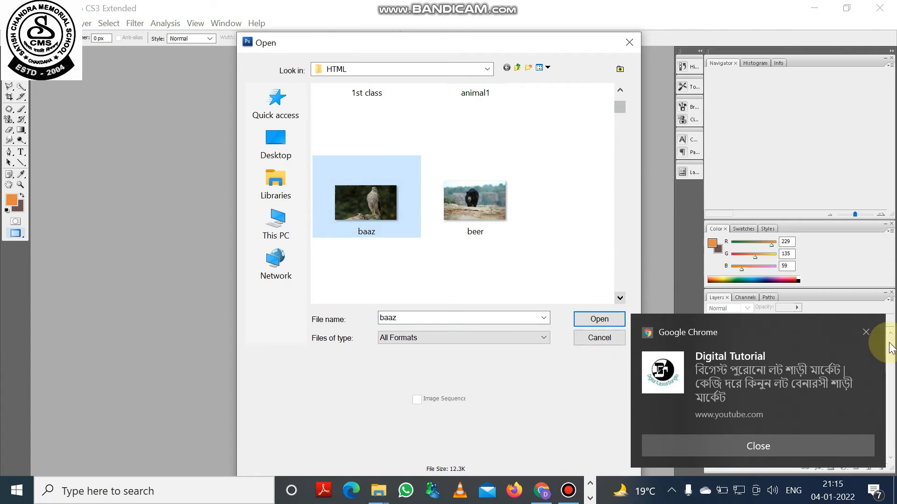
left_click(865, 332)
left_click(619, 299)
left_click(620, 299)
left_click(620, 299)
left_click(620, 299)
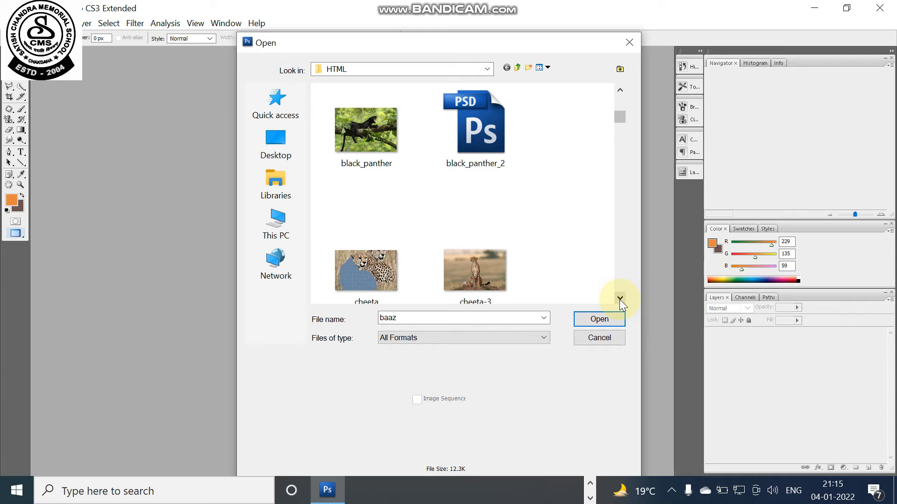
left_click(620, 299)
left_click(619, 298)
left_click(619, 299)
left_click(619, 299)
left_click(619, 299)
left_click(620, 299)
left_click(620, 299)
left_click(620, 299)
left_click(620, 299)
left_click(619, 299)
left_click(619, 299)
left_click(620, 299)
left_click(620, 299)
left_click(620, 299)
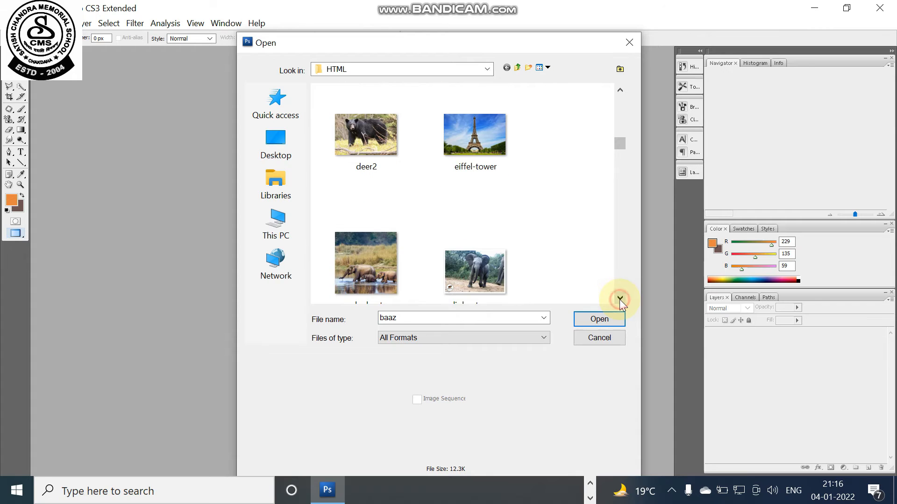
left_click(620, 299)
left_click(620, 299)
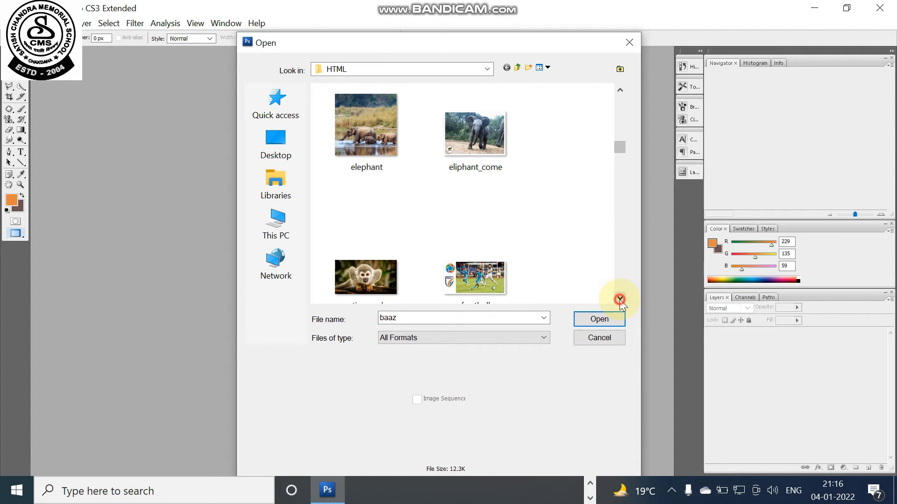
left_click(475, 138)
left_click(596, 320)
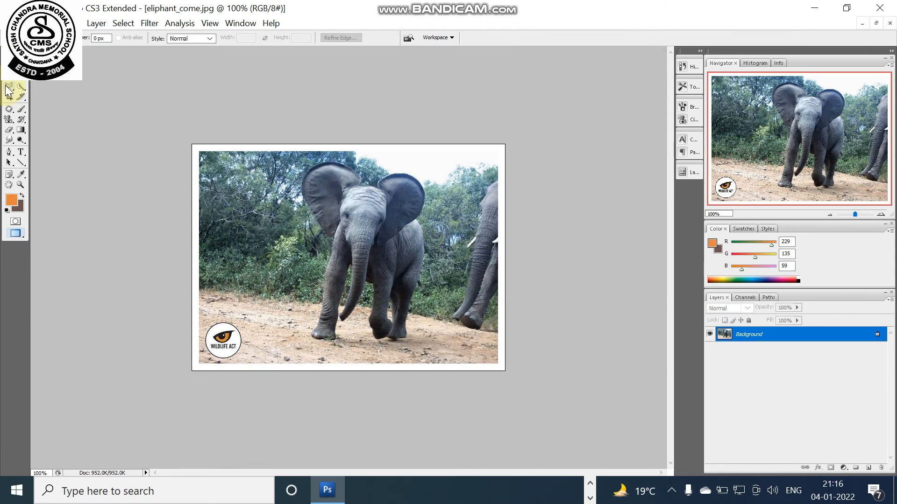
Trace the walking elephant with the Magnetic Lasso tool, starting at its front foot and going up the leg and around the ear.
left_click(8, 87)
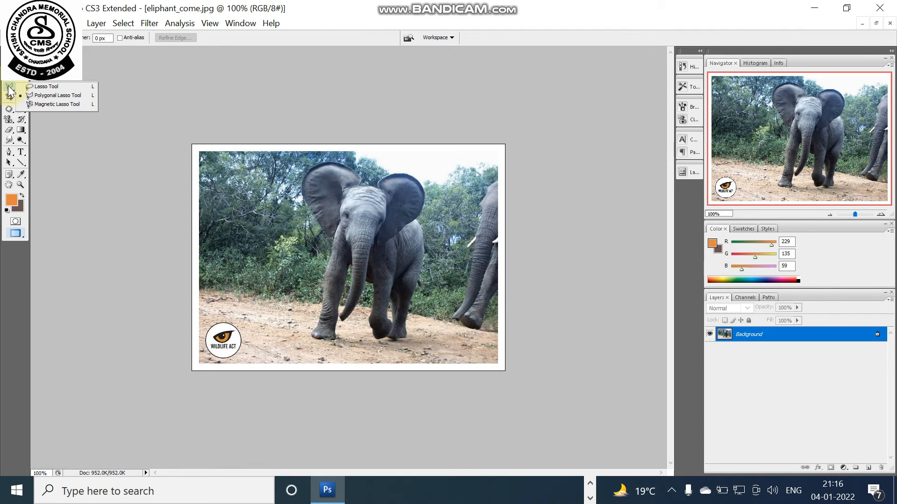
left_click(42, 104)
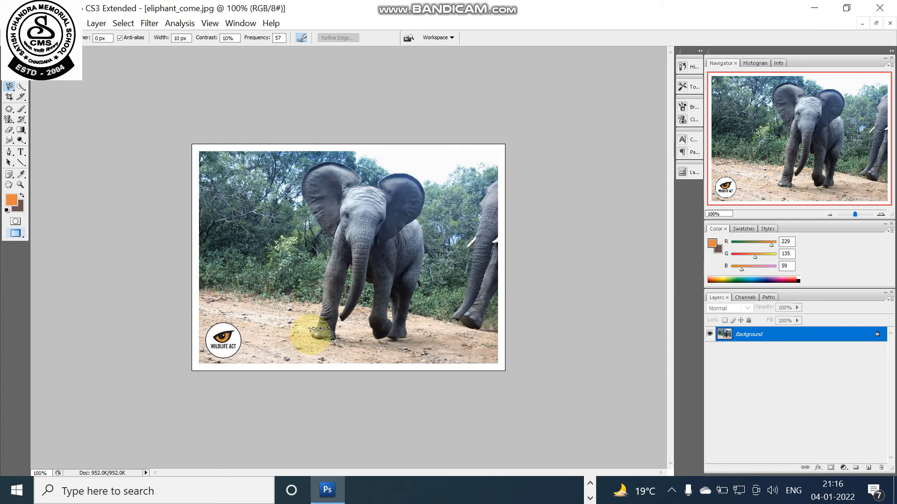
left_click(310, 334)
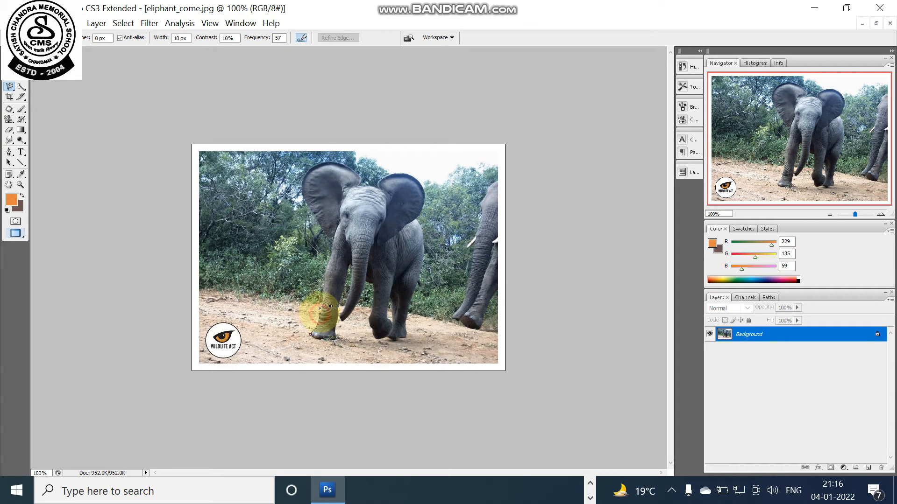
left_click(321, 302)
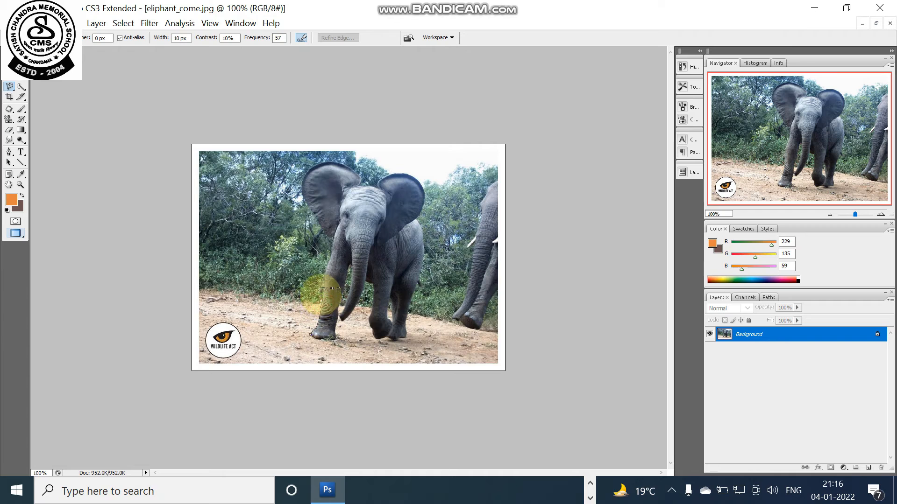
left_click(322, 286)
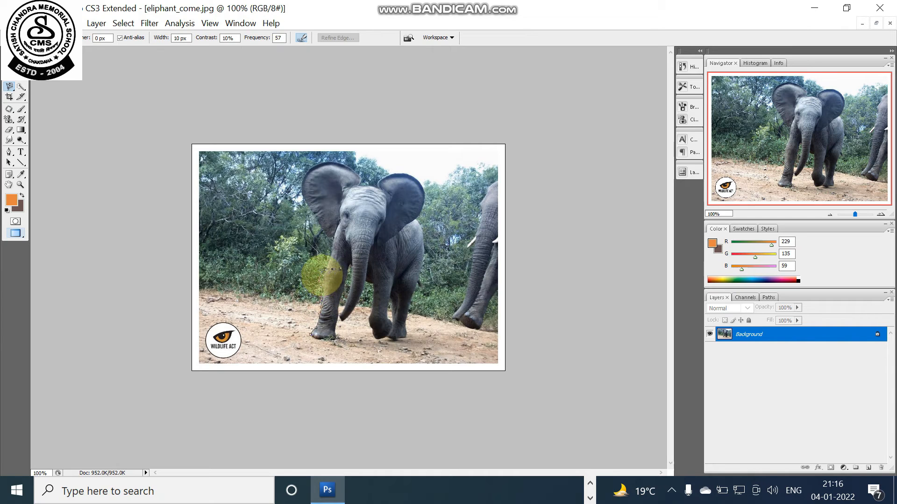
left_click(327, 265)
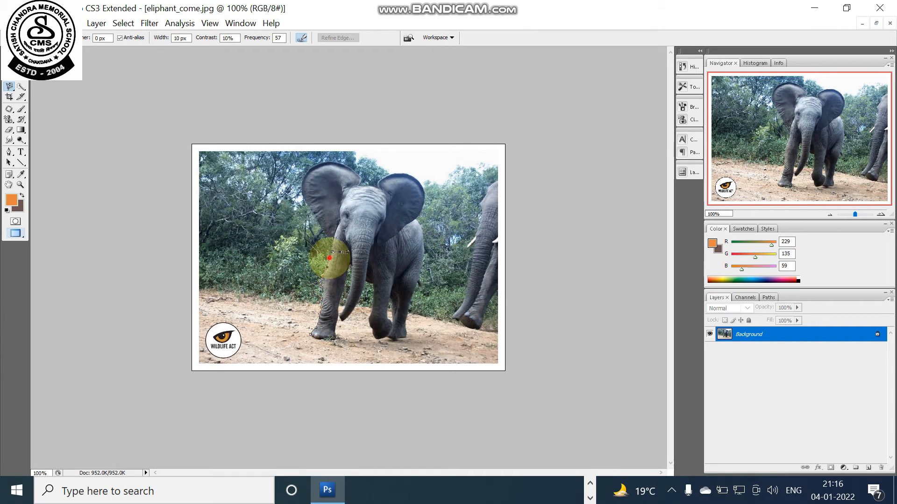
left_click(333, 242)
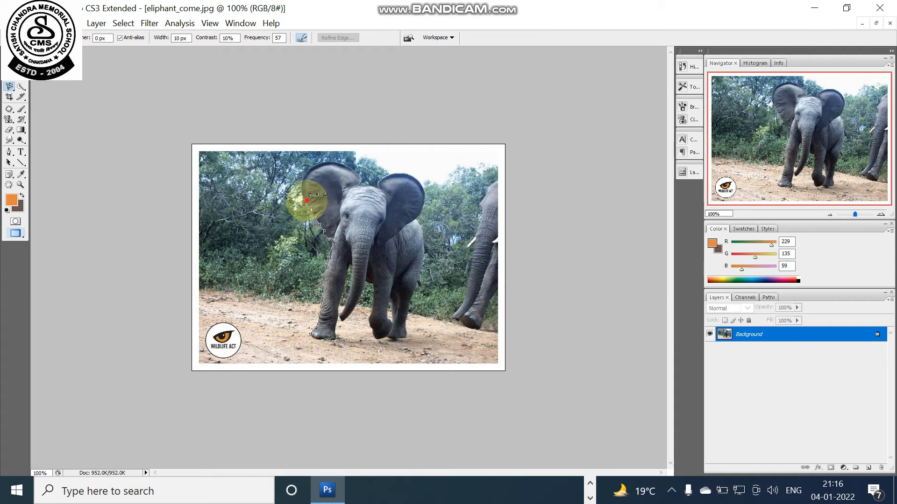
left_click(304, 190)
left_click(304, 182)
left_click(306, 176)
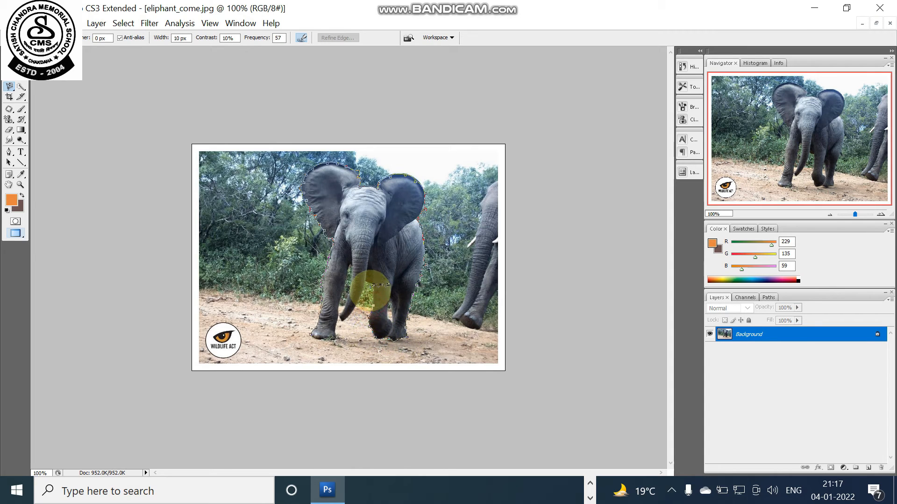
Complete the elephant outline along the belly, trunk and front foot, and cut the selected elephant out of the photo.
left_click(373, 295)
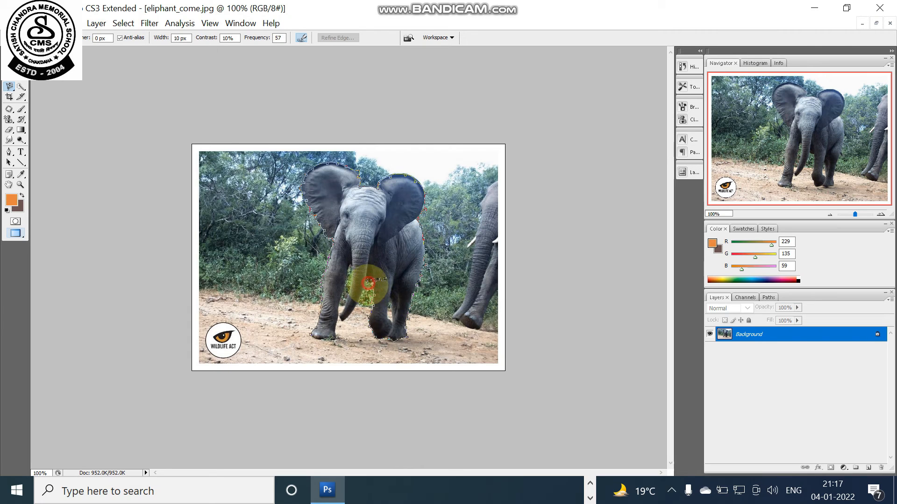
left_click(360, 301)
left_click(349, 315)
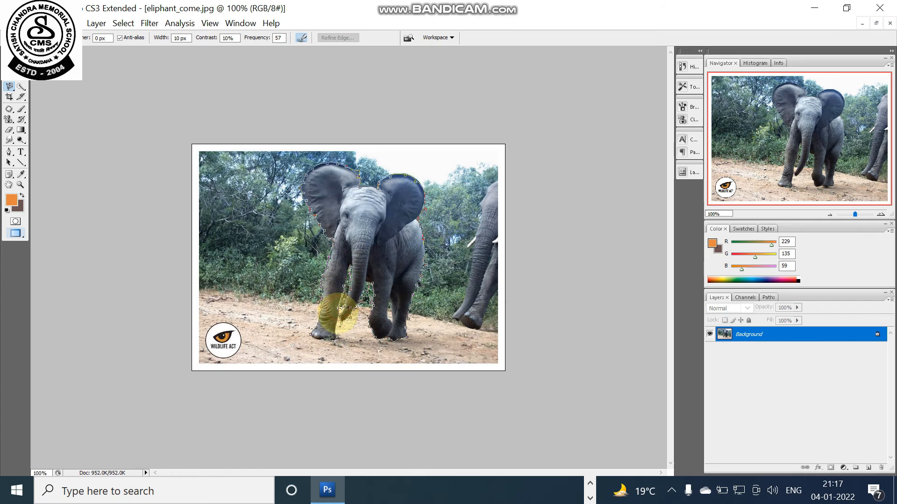
left_click(336, 327)
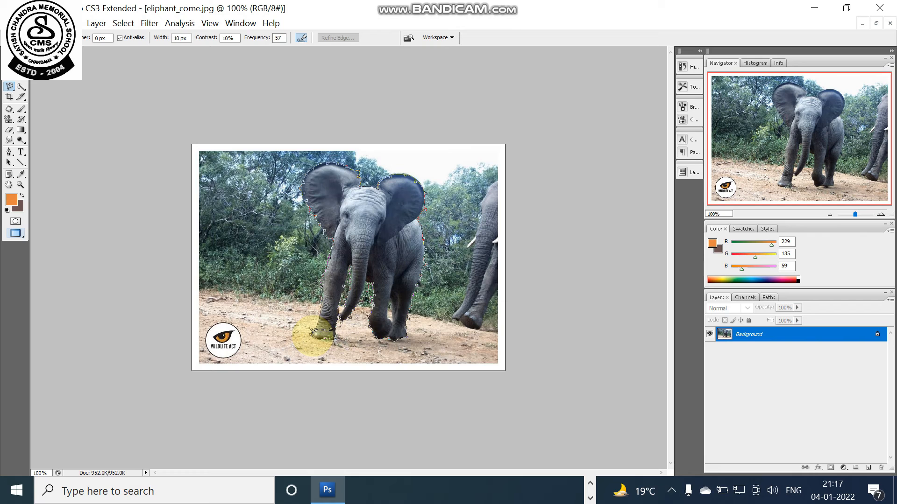
left_click(311, 335)
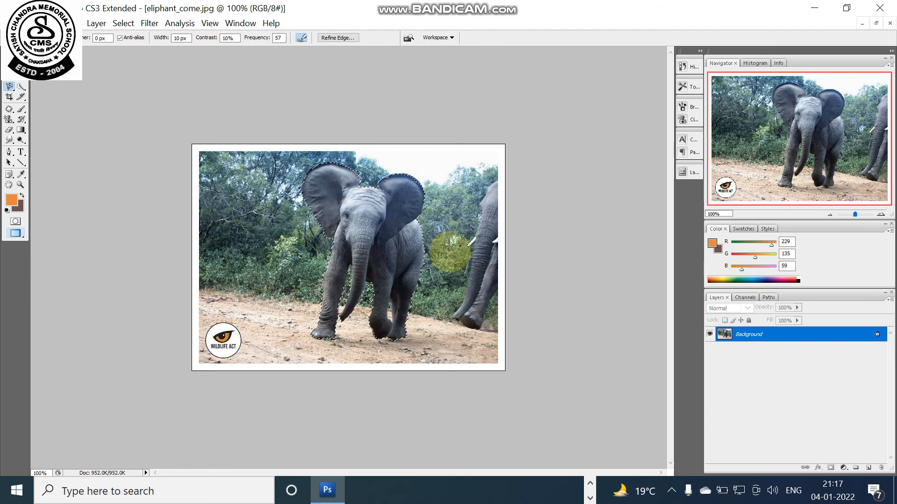
key("ctrl+BackSpace")
key("ctrl+d")
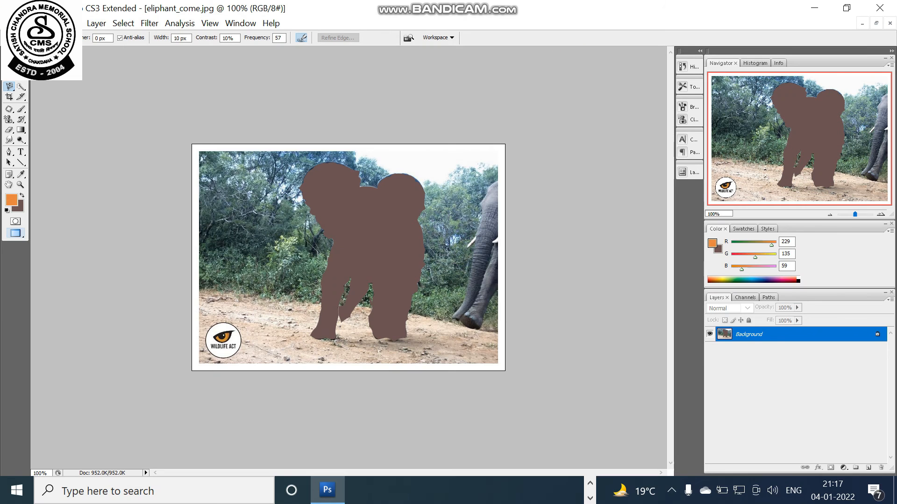
Open the image elephant from the HTML folder.
left_click(26, 23)
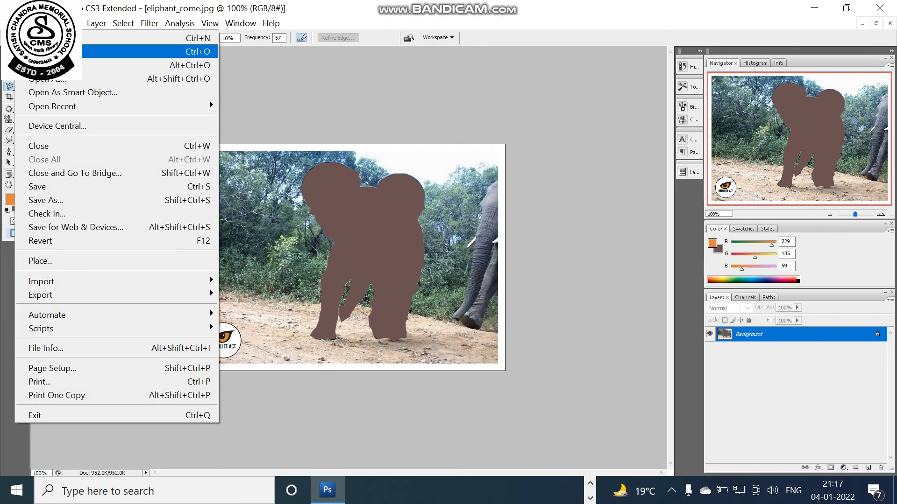
left_click(56, 51)
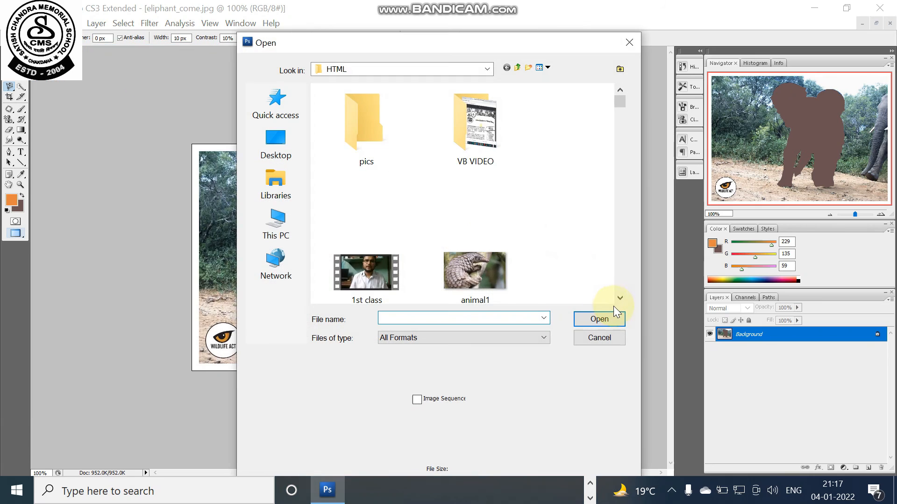
left_click(620, 299)
left_click(620, 298)
left_click(621, 298)
left_click(620, 298)
left_click(620, 298)
left_click(620, 298)
left_click(620, 298)
left_click(621, 298)
left_click(620, 298)
left_click(620, 298)
left_click(620, 298)
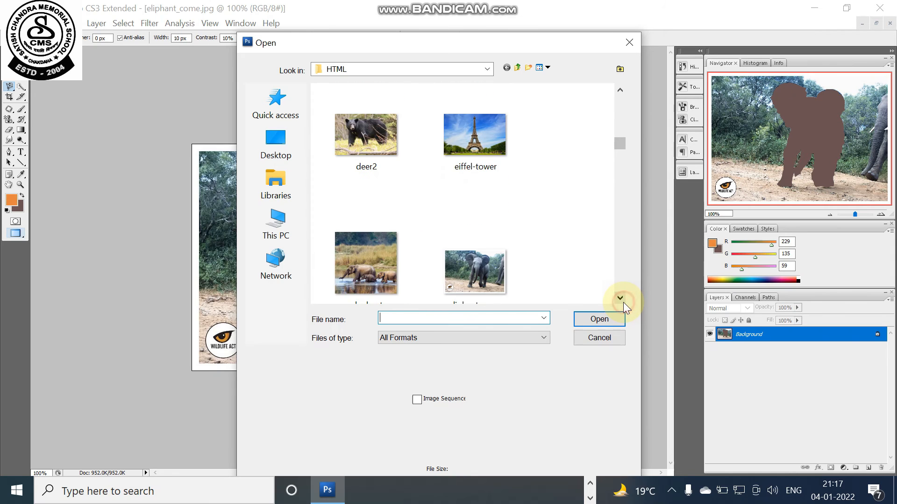
left_click(620, 298)
left_click(360, 210)
left_click(587, 321)
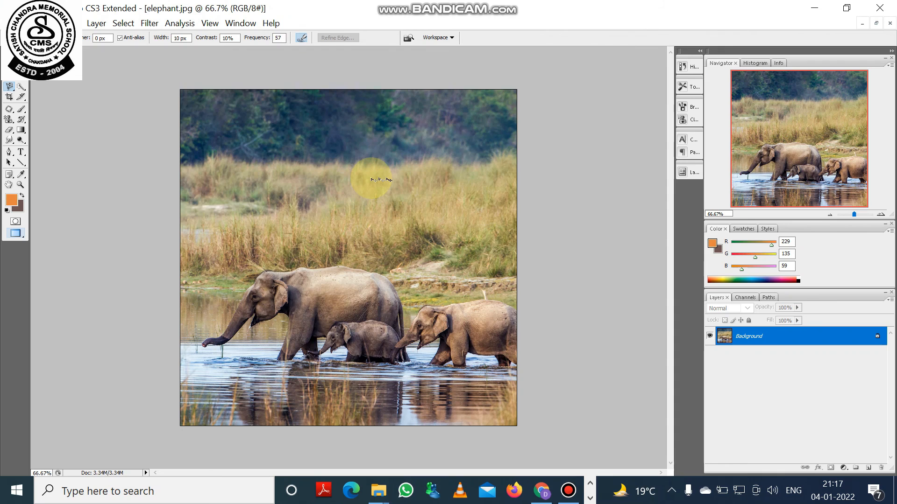
Paste the cut-out elephant into the river scene and position it on the bank behind the rightmost elephant.
key("ctrl+v")
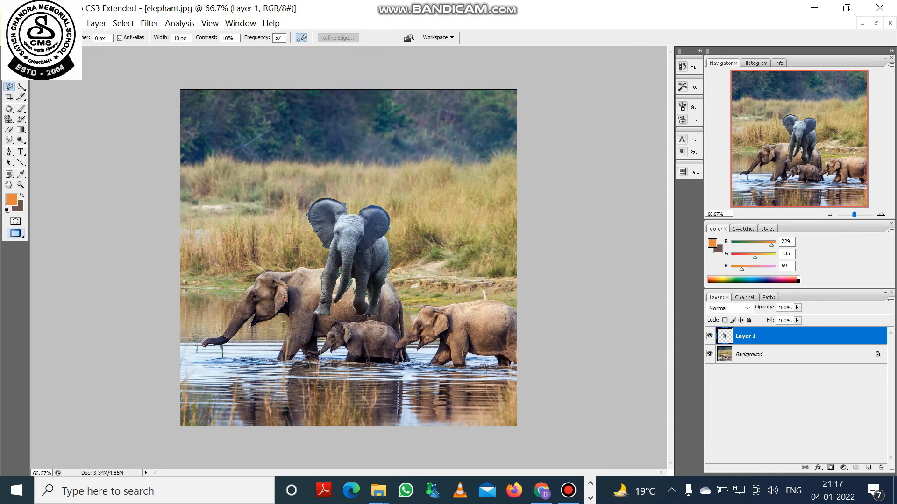
left_click(19, 76)
left_click_drag(356, 264, 471, 231)
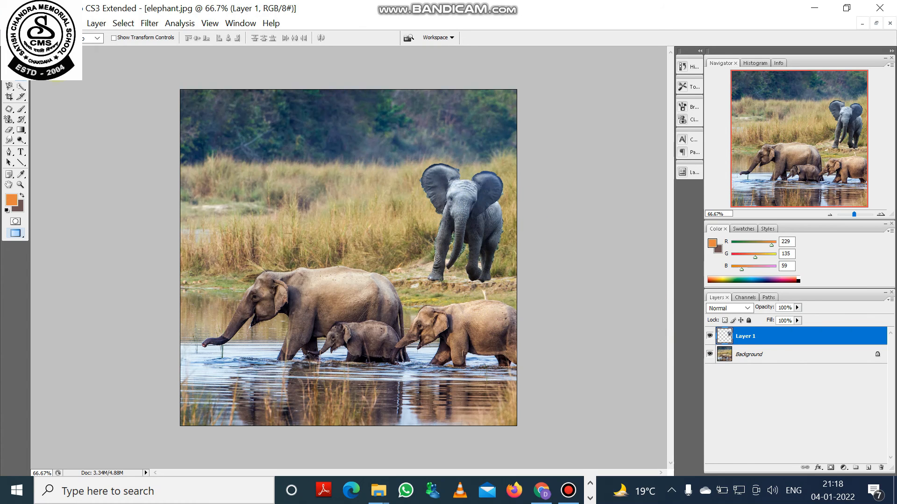
mouse_move(467, 218)
left_mouse_down()
mouse_move(414, 174)
mouse_move(255, 167)
mouse_move(477, 236)
mouse_move(476, 213)
left_mouse_up()
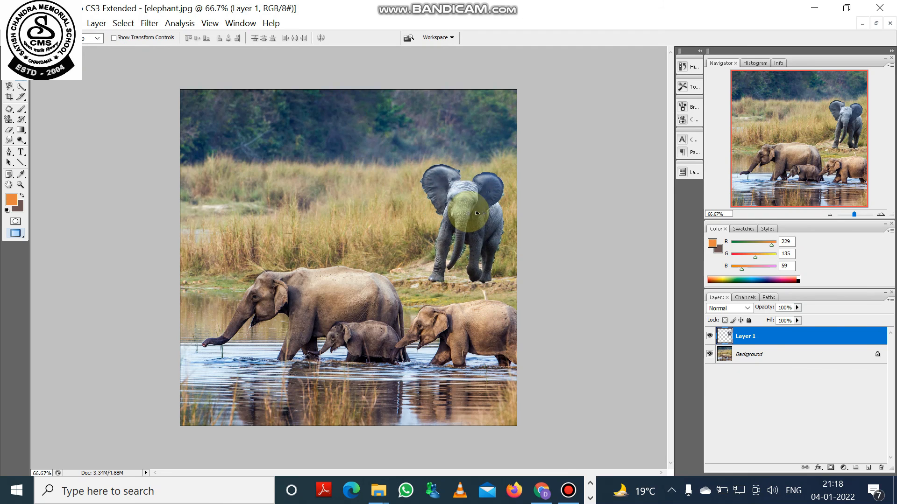
Save the composite in the HTML folder as jungle_elephant2 in Photoshop PSD format, with layers and maximum compatibility kept on.
left_click(22, 22)
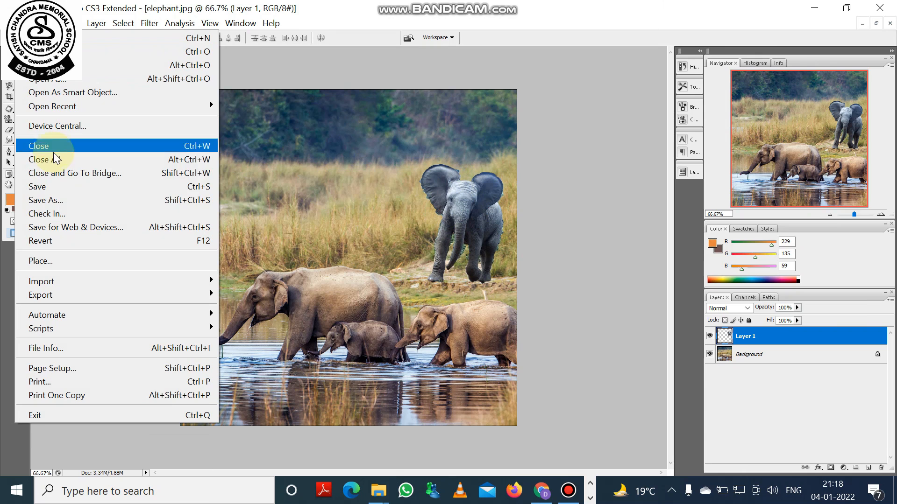
left_click(65, 202)
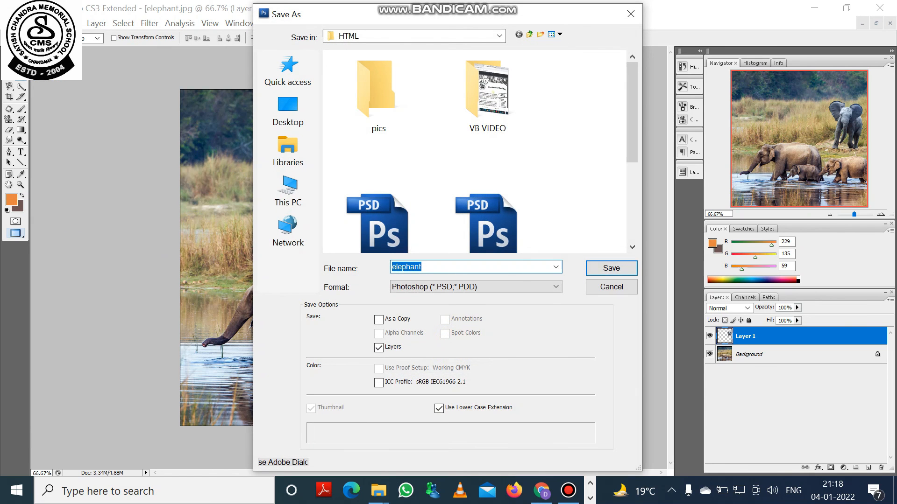
type("jungle")
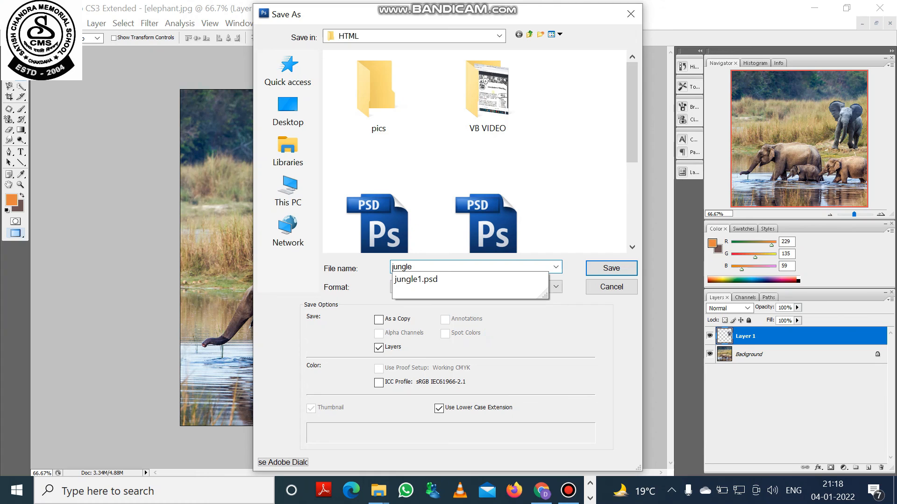
type("_elep")
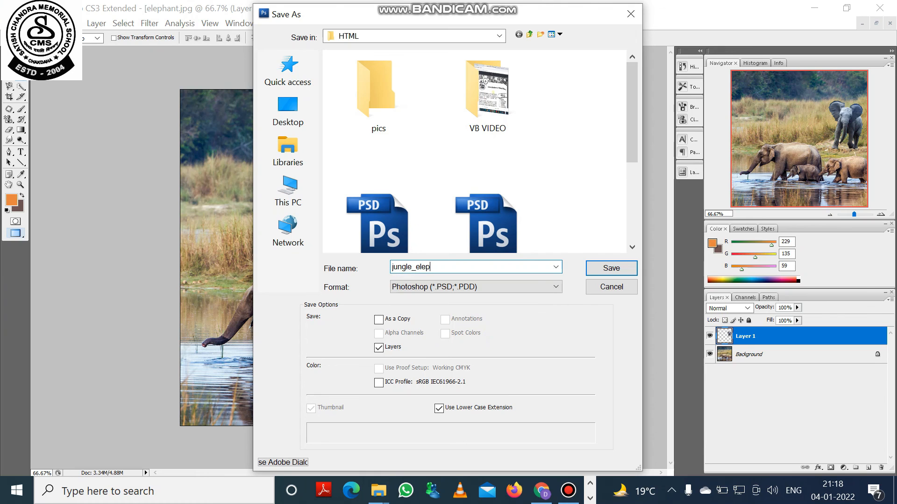
type("hant2")
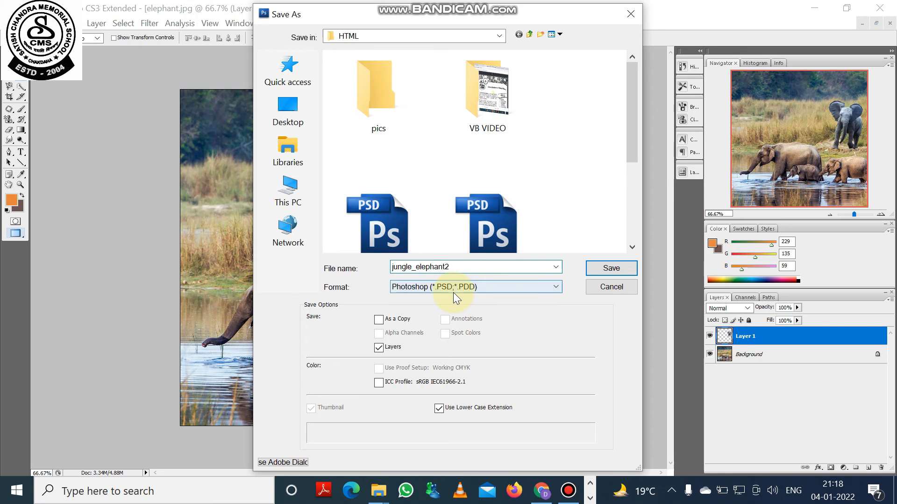
left_click(595, 268)
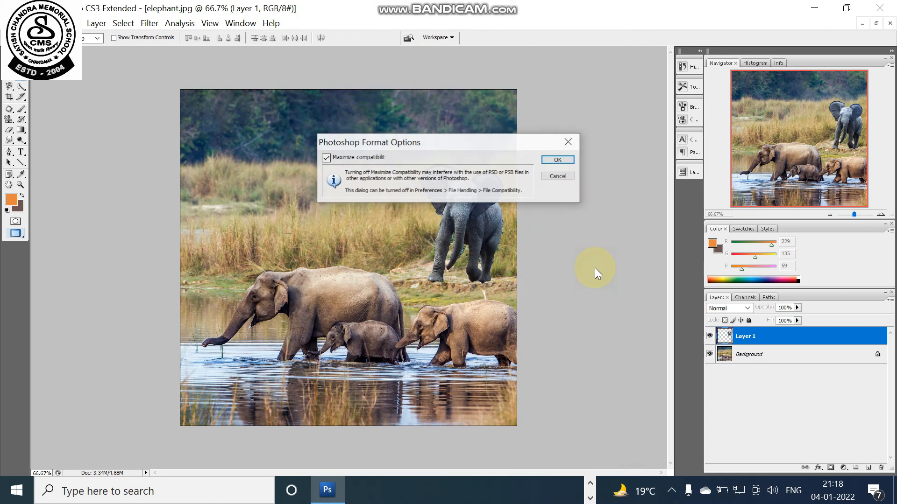
left_click(549, 160)
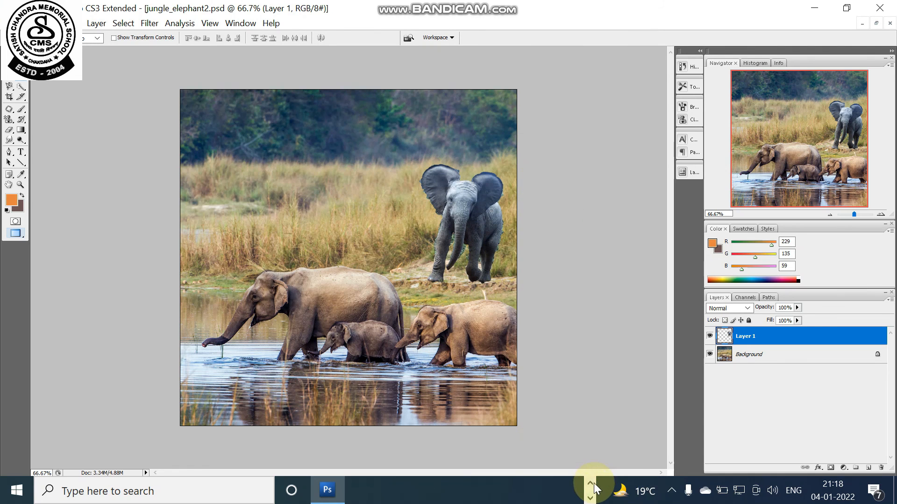
left_click(588, 486)
left_click(573, 488)
left_click(574, 488)
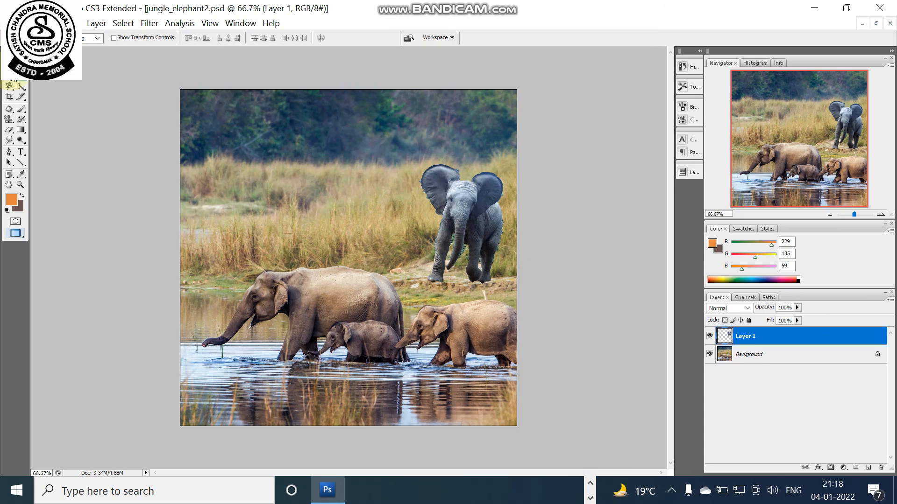
Show the available Lasso tool variants.
left_click(11, 88)
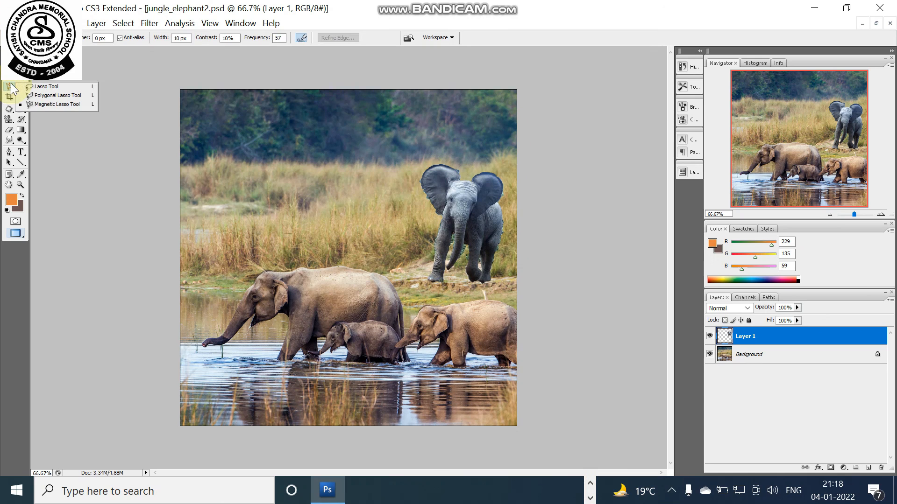